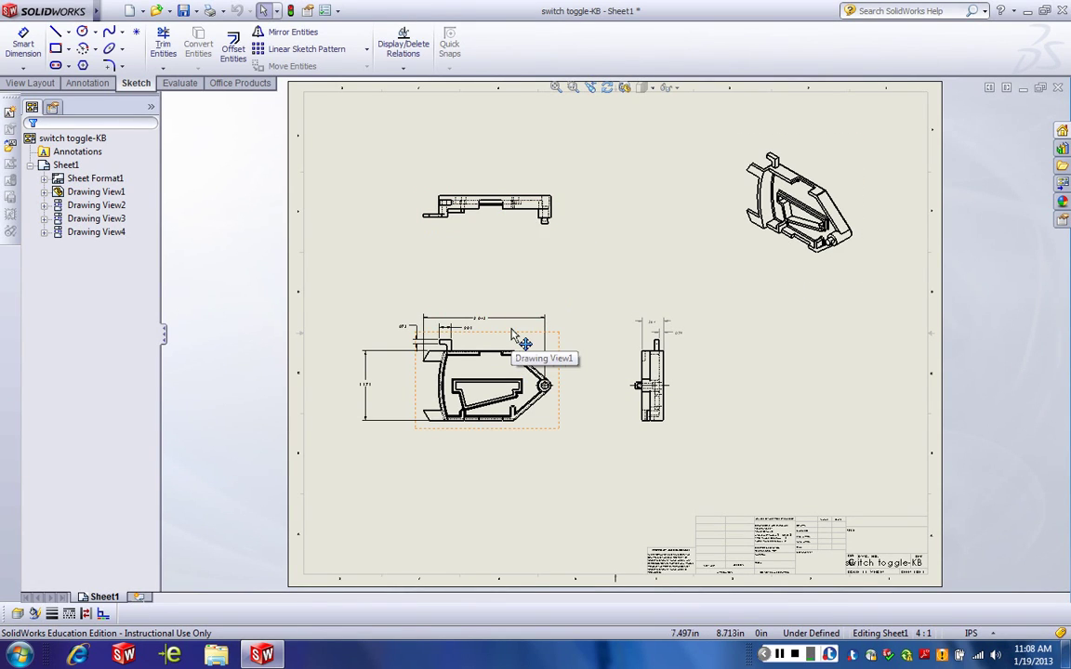
Step: Add a 2X prefix to the .073 tab thickness dimension in the front view
{"action": "scroll", "coordinate": [512, 334], "scroll_direction": "down", "scroll_amount": 6}
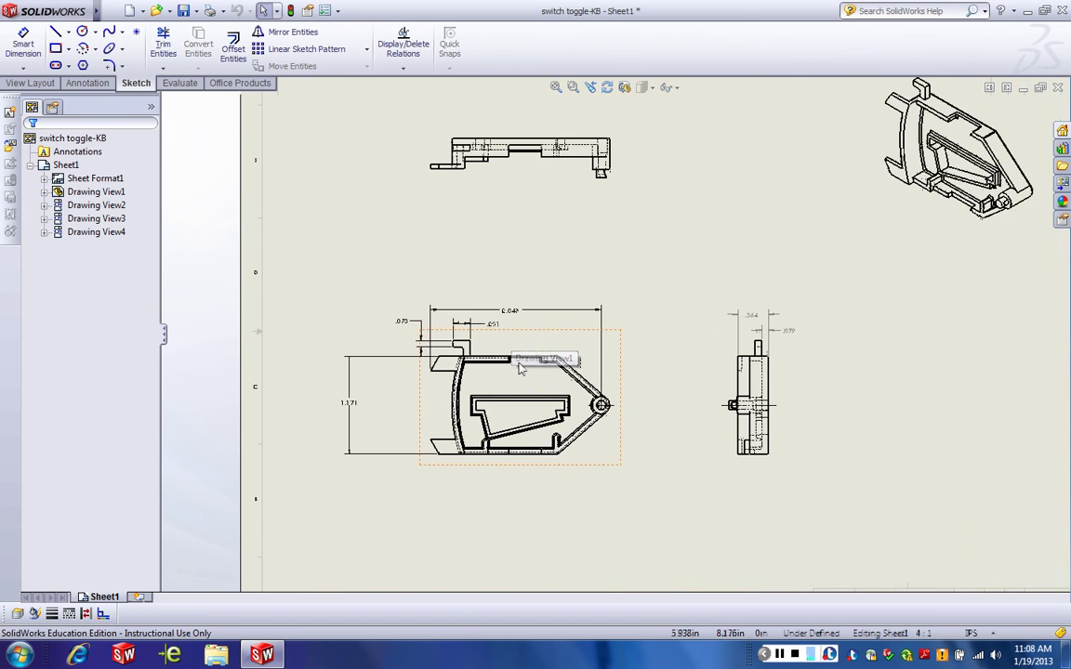
{"action": "scroll", "coordinate": [431, 235], "scroll_direction": "up", "scroll_amount": 6}
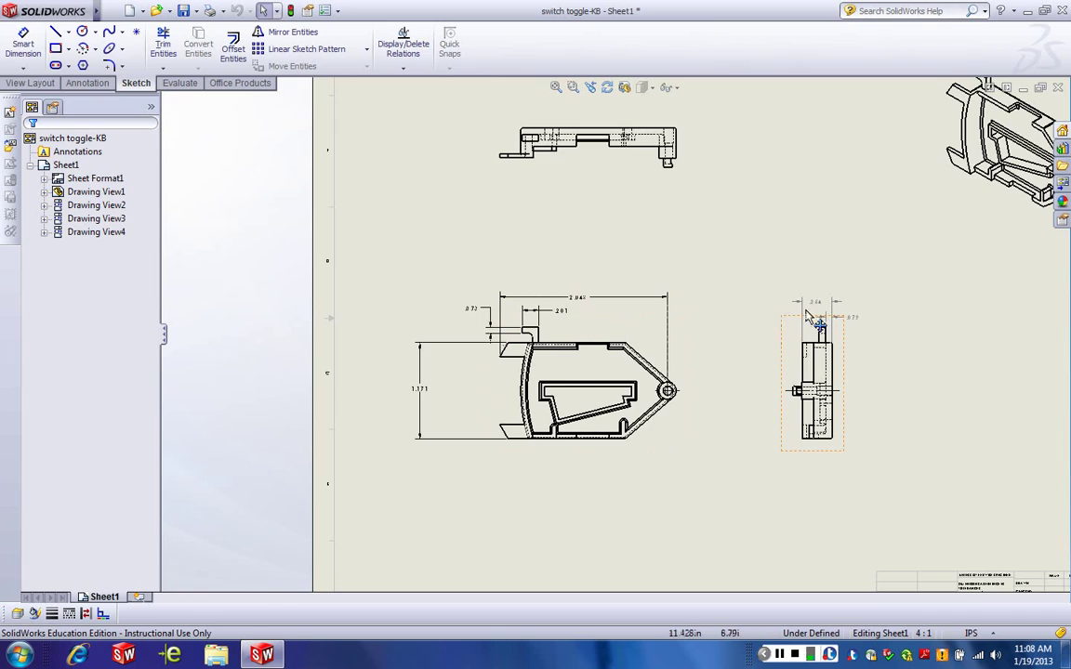
{"action": "key", "text": "f"}
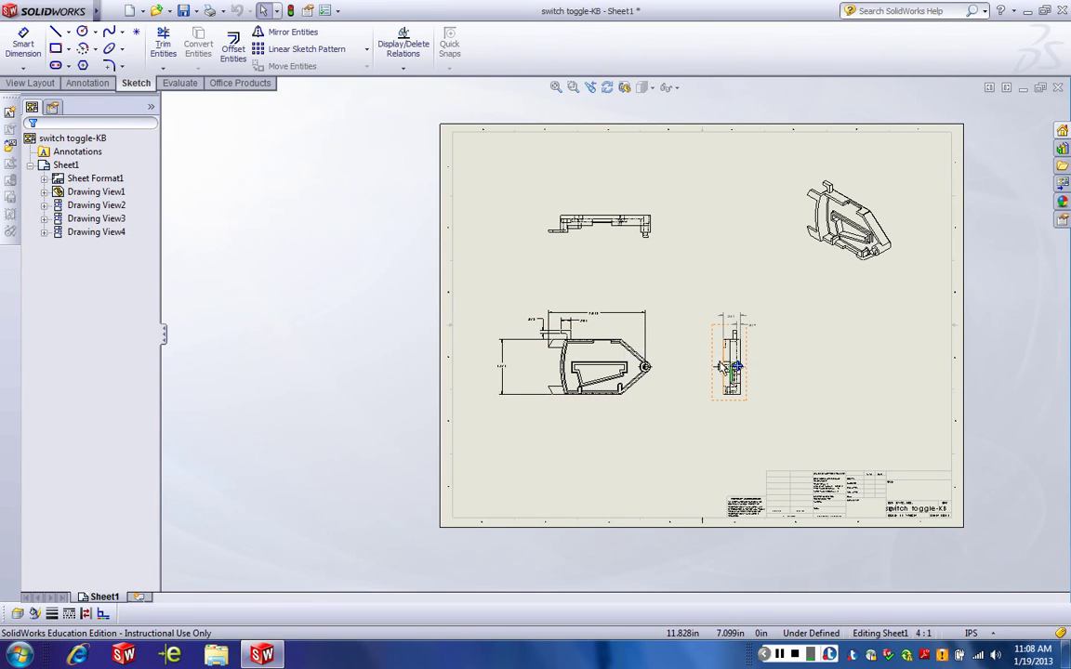
{"action": "scroll", "coordinate": [638, 339], "scroll_direction": "down", "scroll_amount": 1}
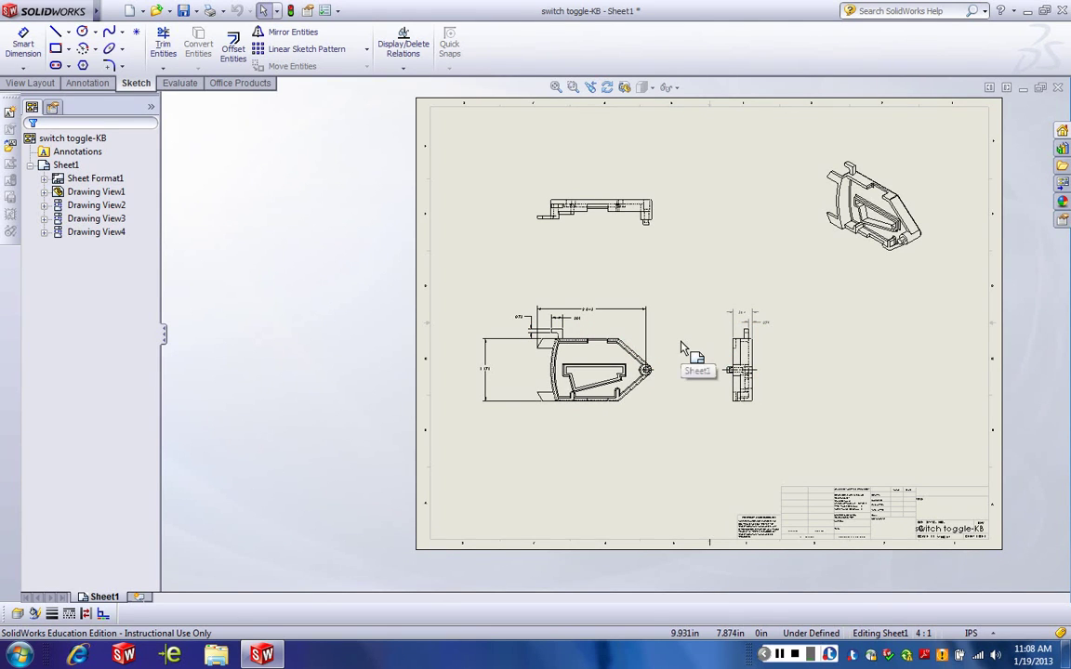
{"action": "scroll", "coordinate": [558, 349], "scroll_direction": "down", "scroll_amount": 1}
{"action": "scroll", "coordinate": [558, 350], "scroll_direction": "down", "scroll_amount": 2}
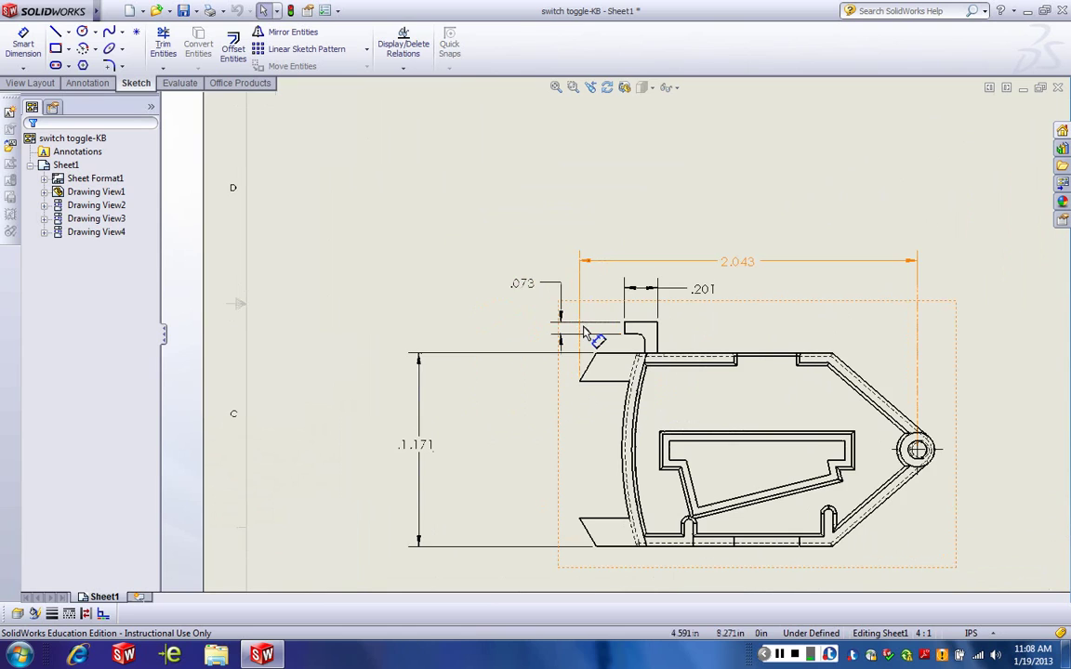
{"action": "scroll", "coordinate": [585, 332], "scroll_direction": "down", "scroll_amount": 2}
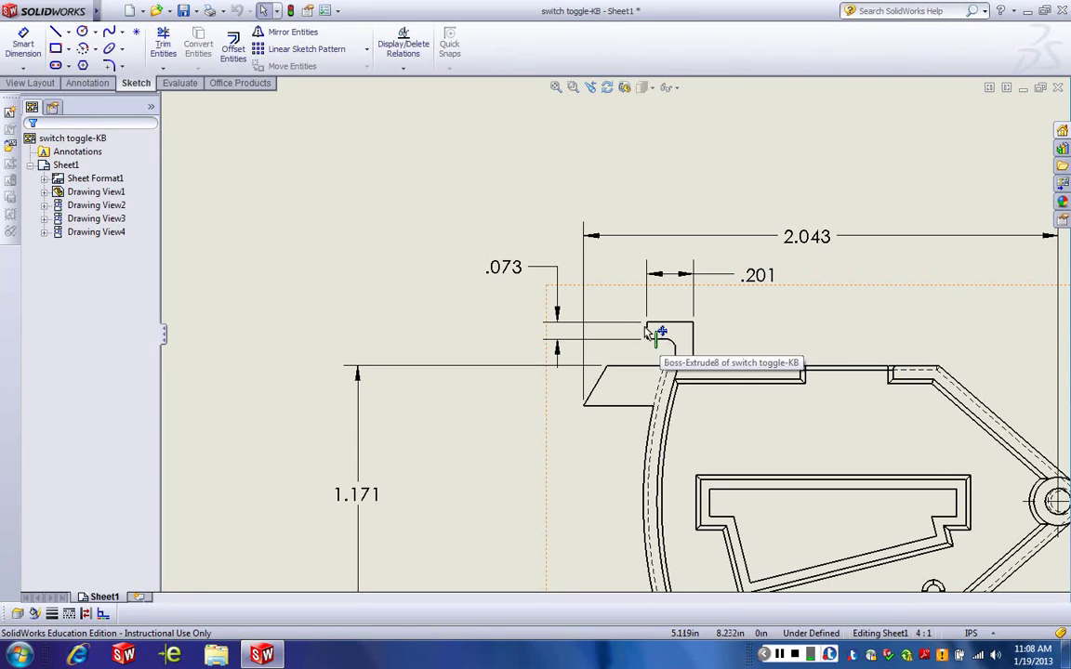
{"action": "left_click", "coordinate": [507, 277]}
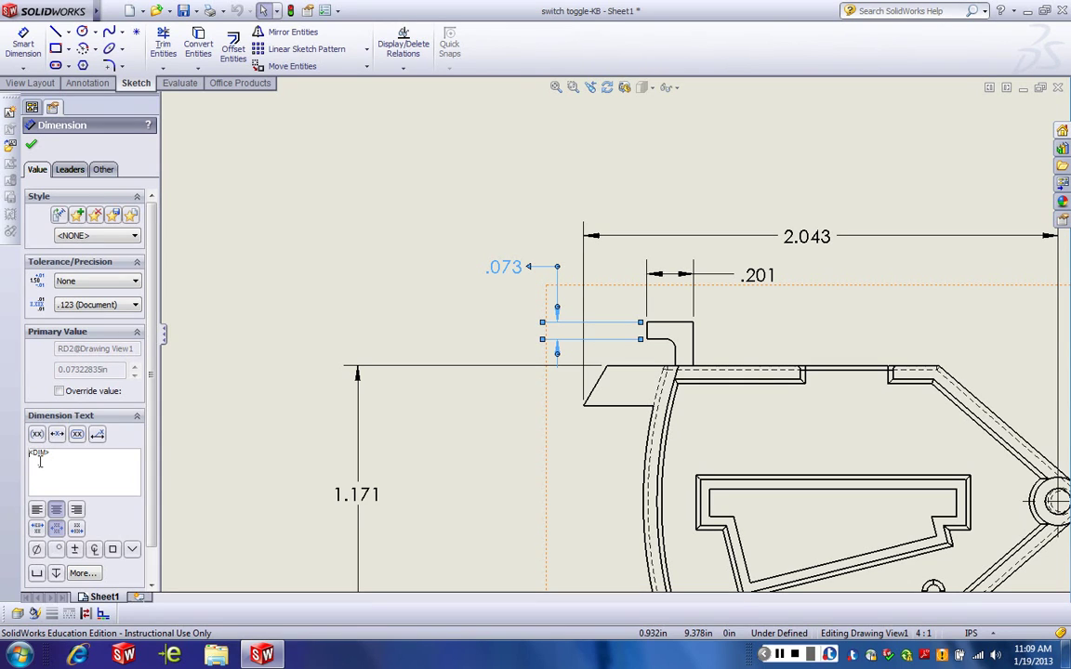
{"action": "type", "text": "2X"}
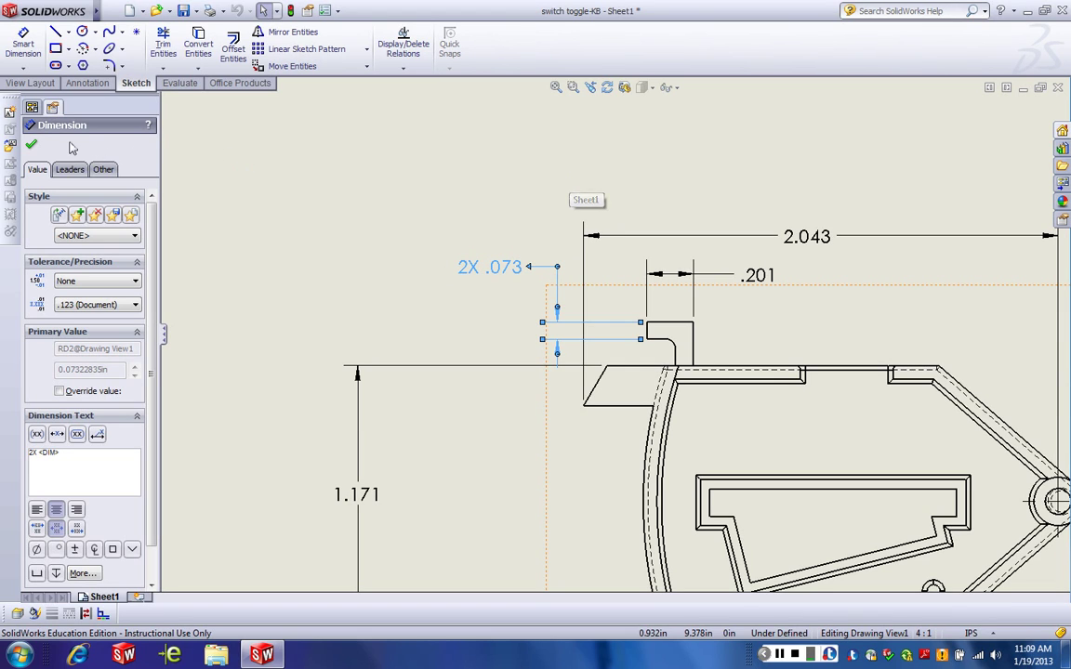
{"action": "left_click", "coordinate": [31, 147]}
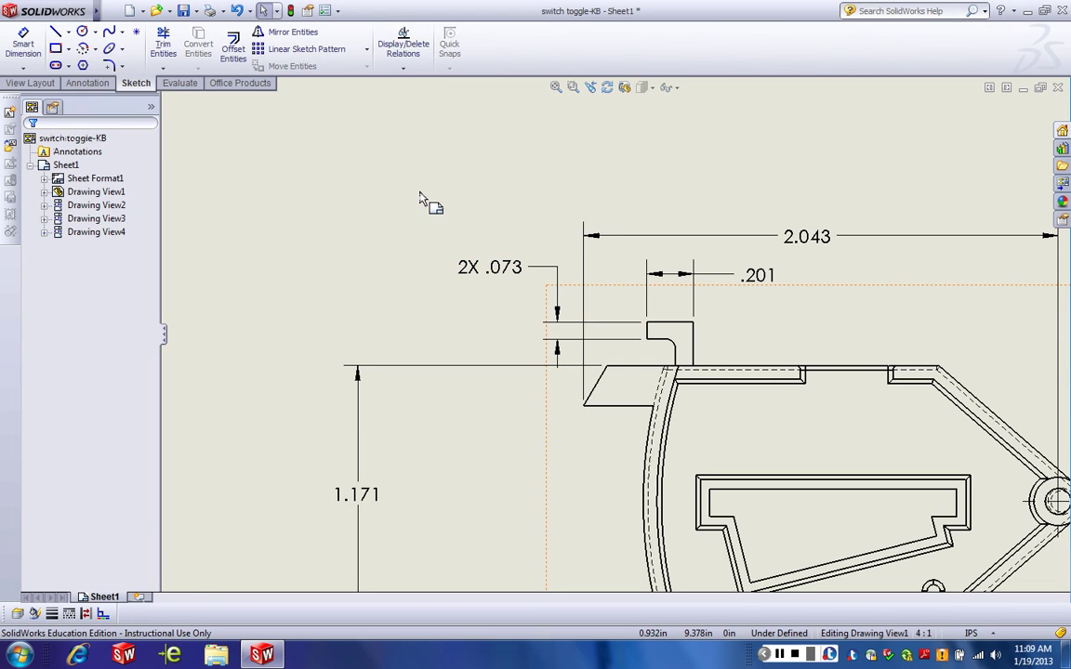
Step: Add a 2X prefix to the .079 dimension in the side view and move it down and outward, clear of the .364 dimension
{"action": "scroll", "coordinate": [558, 279], "scroll_direction": "up", "scroll_amount": 2}
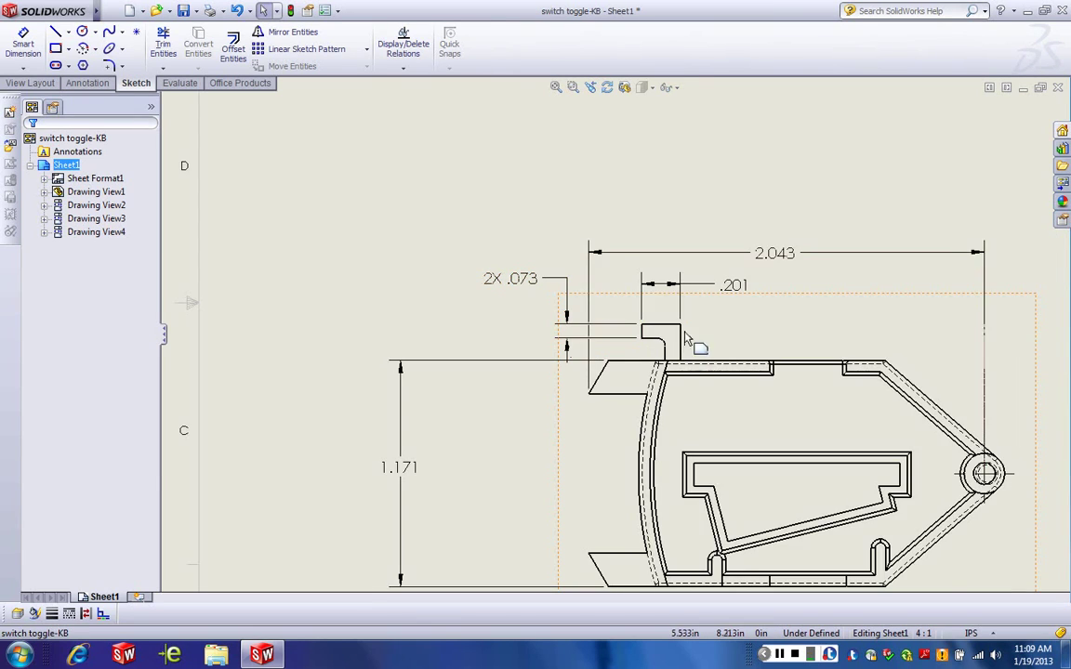
{"action": "scroll", "coordinate": [615, 297], "scroll_direction": "up", "scroll_amount": 3}
{"action": "scroll", "coordinate": [790, 251], "scroll_direction": "down", "scroll_amount": 2}
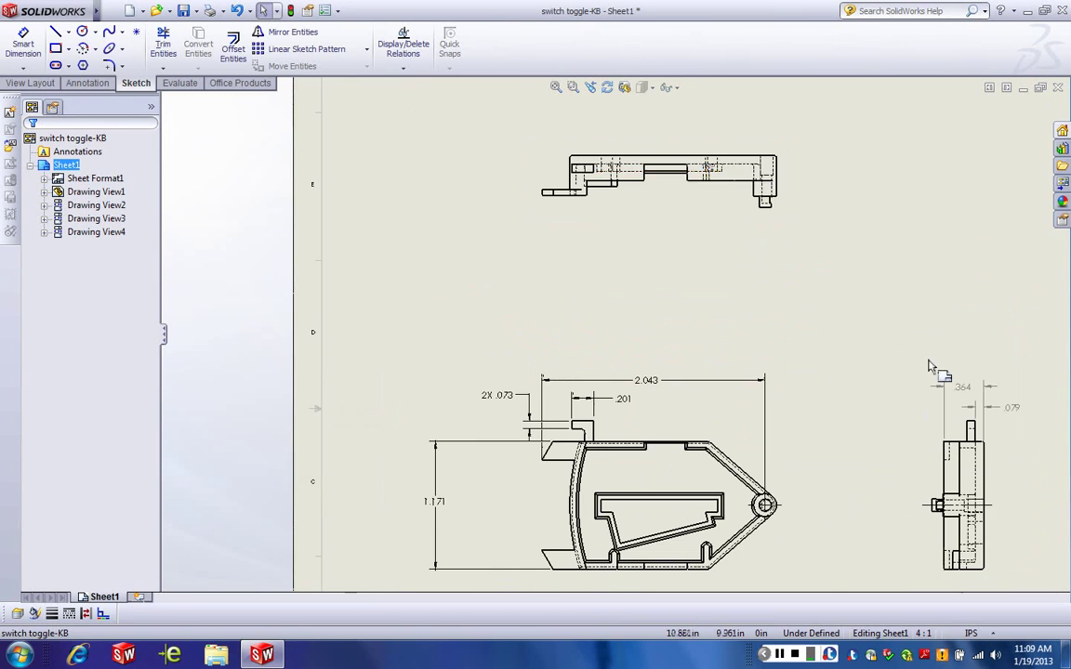
{"action": "scroll", "coordinate": [837, 348], "scroll_direction": "down", "scroll_amount": 3}
{"action": "scroll", "coordinate": [836, 360], "scroll_direction": "down", "scroll_amount": 3}
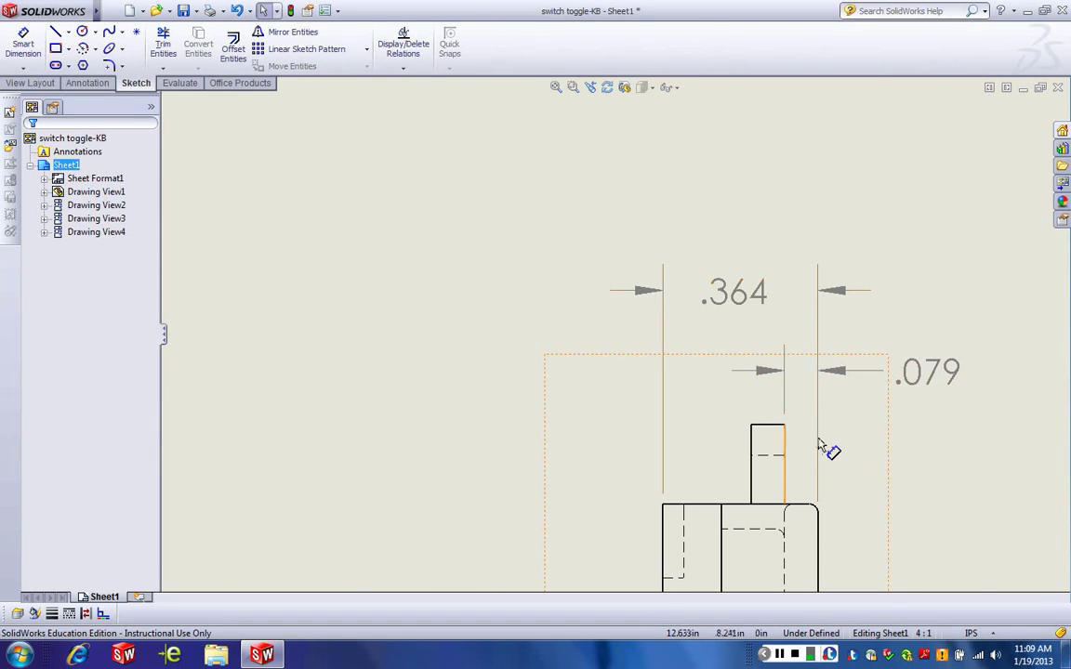
{"action": "left_click", "coordinate": [932, 377]}
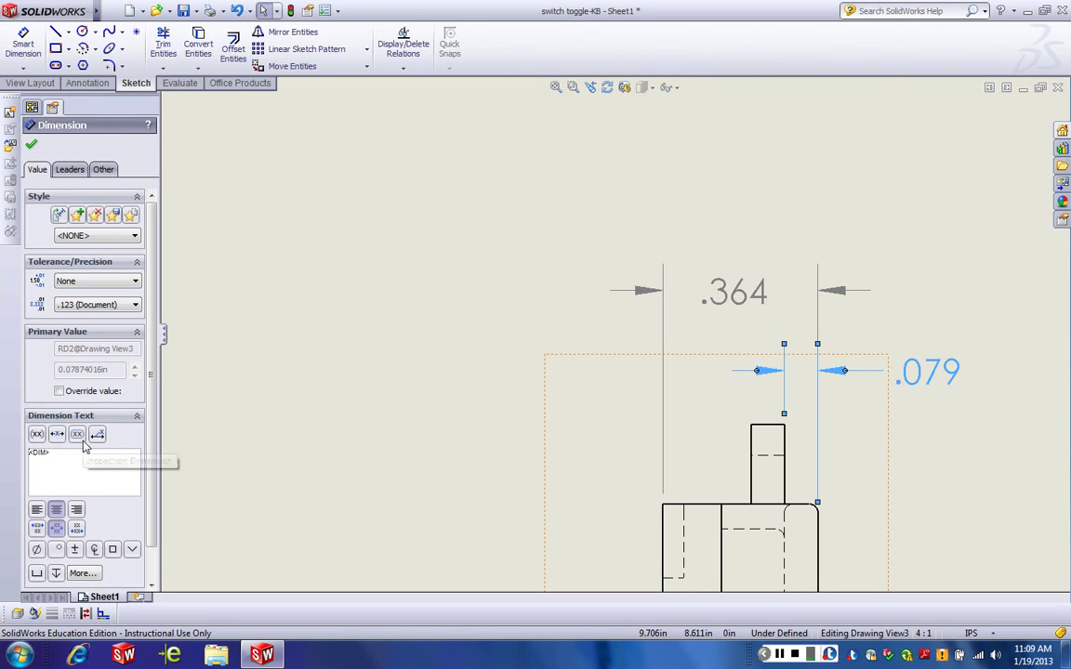
{"action": "type", "text": "2"}
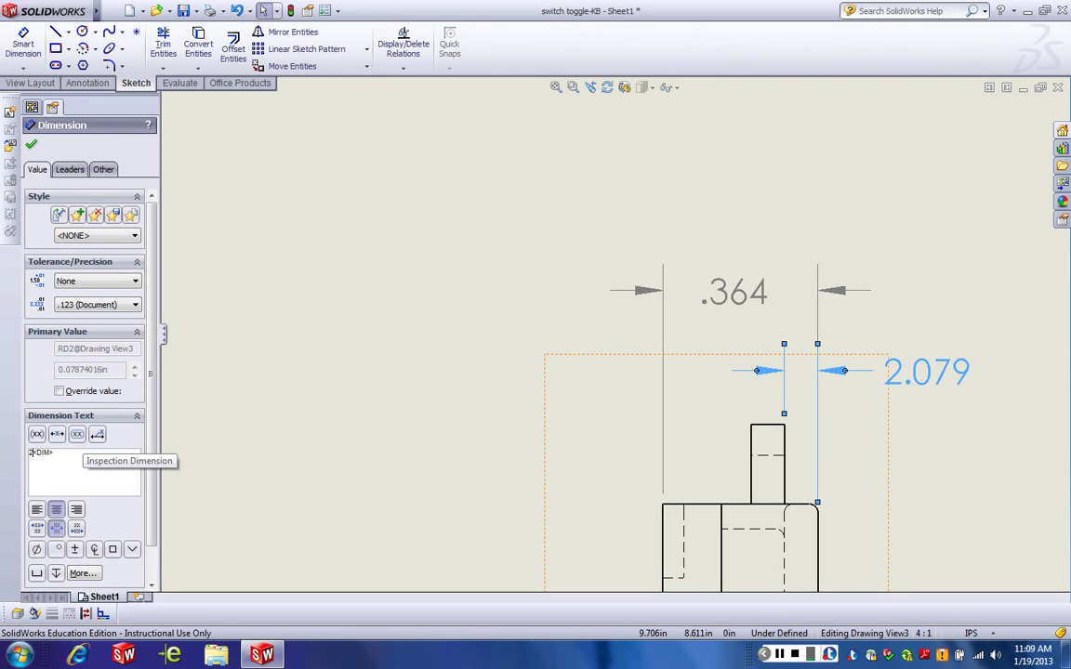
{"action": "type", "text": "X"}
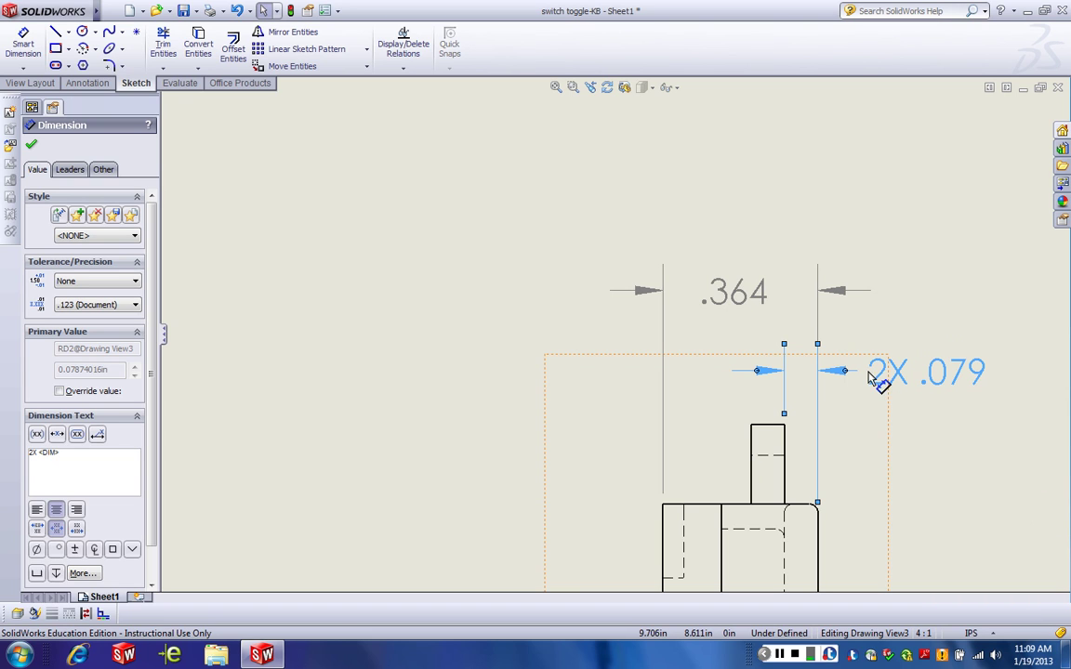
{"action": "left_click", "coordinate": [32, 149]}
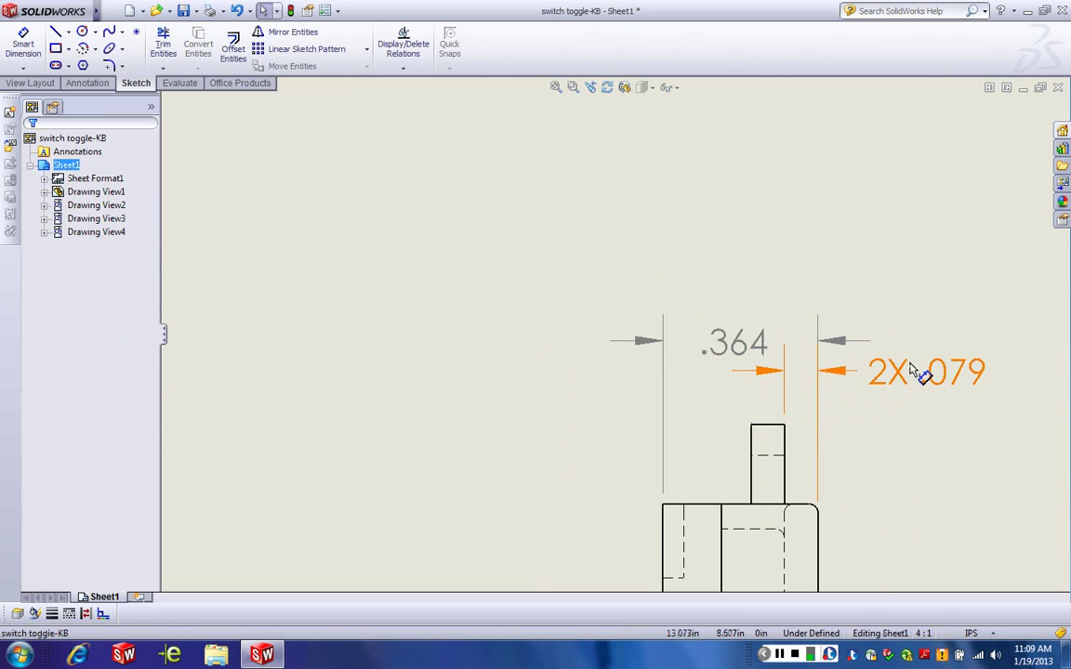
{"action": "mouse_move", "coordinate": [910, 366]}
{"action": "left_mouse_down"}
{"action": "mouse_move", "coordinate": [936, 367]}
{"action": "mouse_move", "coordinate": [950, 389]}
{"action": "left_mouse_up"}
{"action": "left_click", "coordinate": [884, 287]}
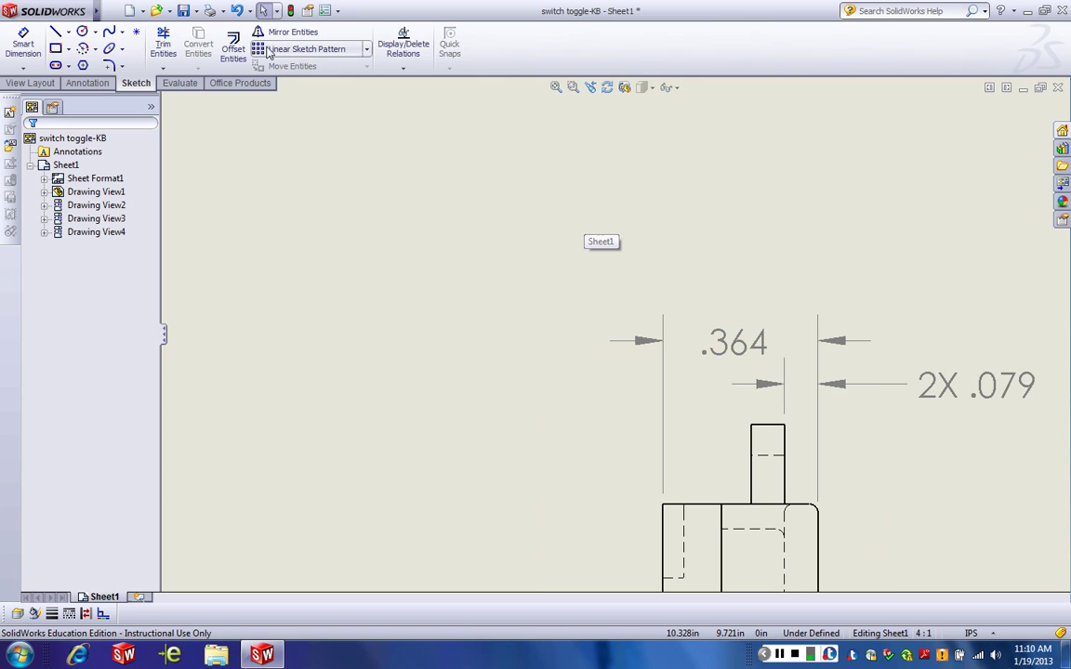
Step: Set the overall drafting standard to ANSI-MODIFIED in the document properties
{"action": "left_click", "coordinate": [324, 11]}
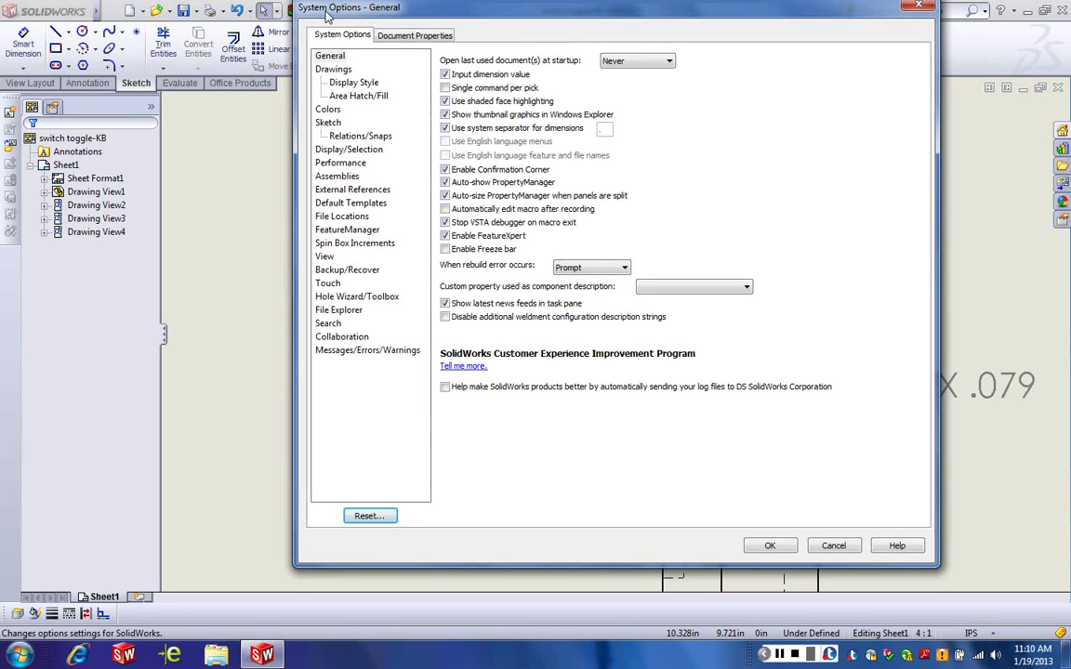
{"action": "left_click", "coordinate": [402, 37]}
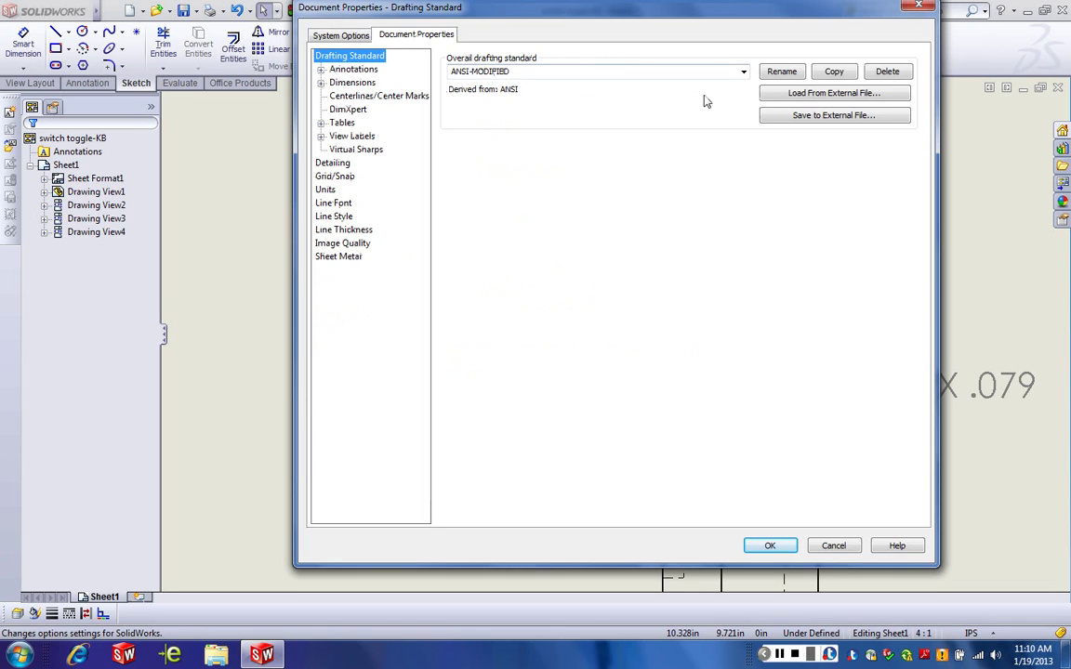
{"action": "left_click", "coordinate": [743, 72]}
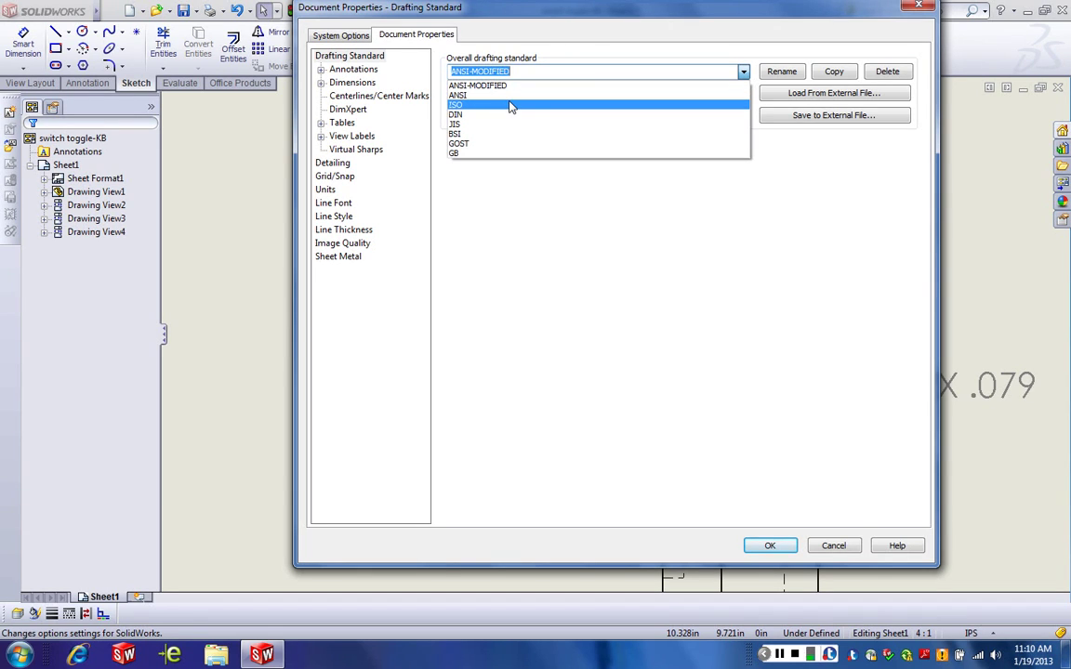
{"action": "key", "text": "Up"}
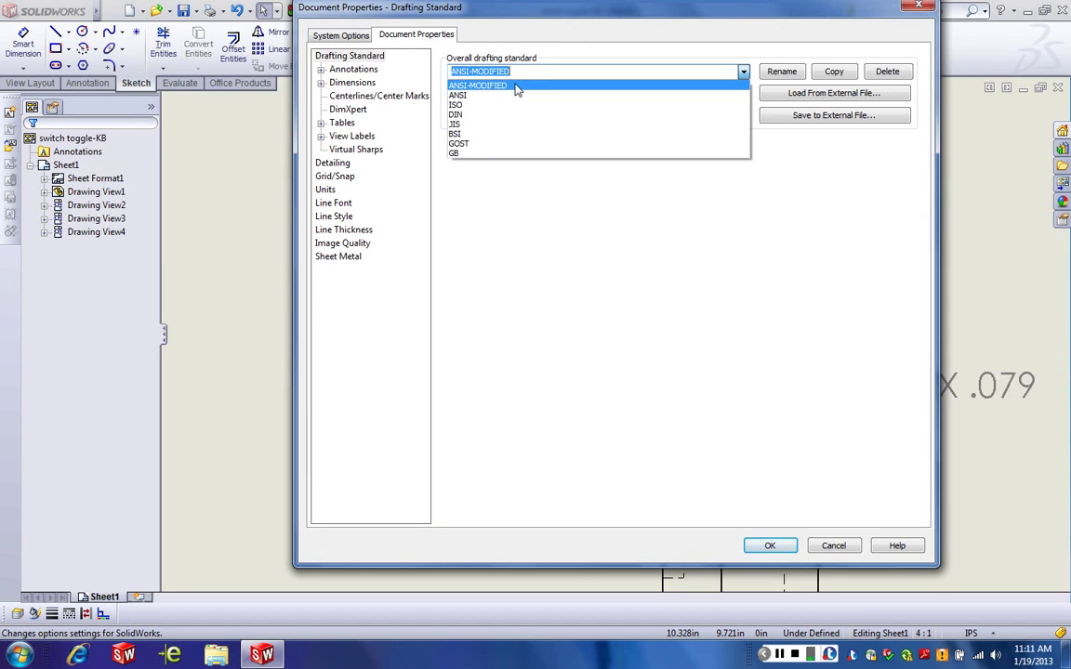
{"action": "left_click", "coordinate": [515, 90]}
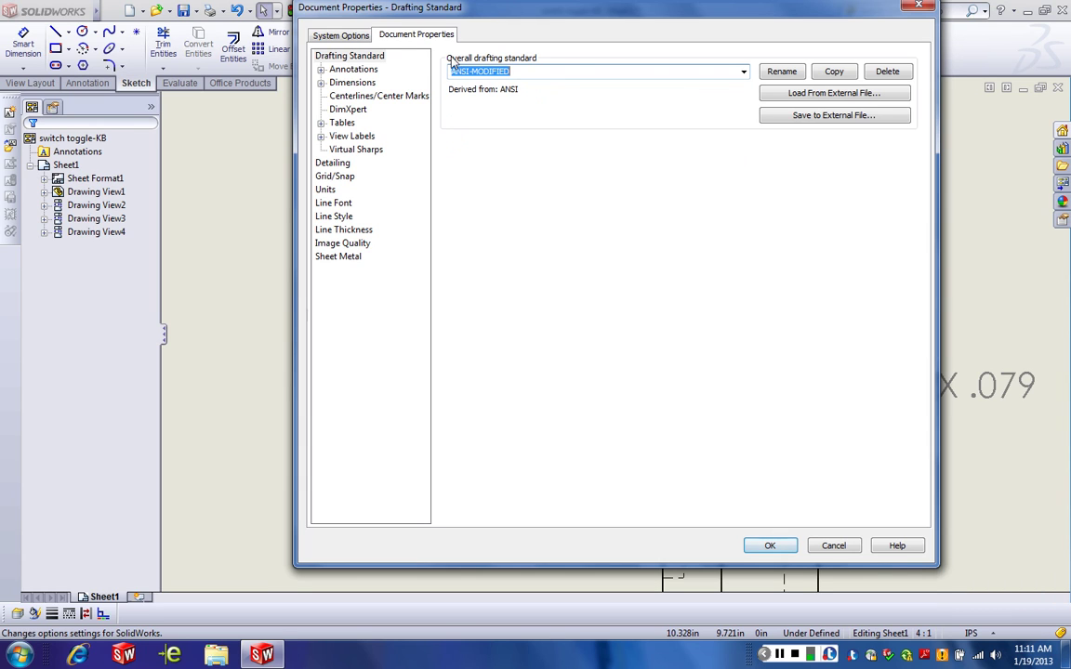
Step: Set the length precision in the document units to three decimals (.123) and apply the properties
{"action": "left_click", "coordinate": [331, 191]}
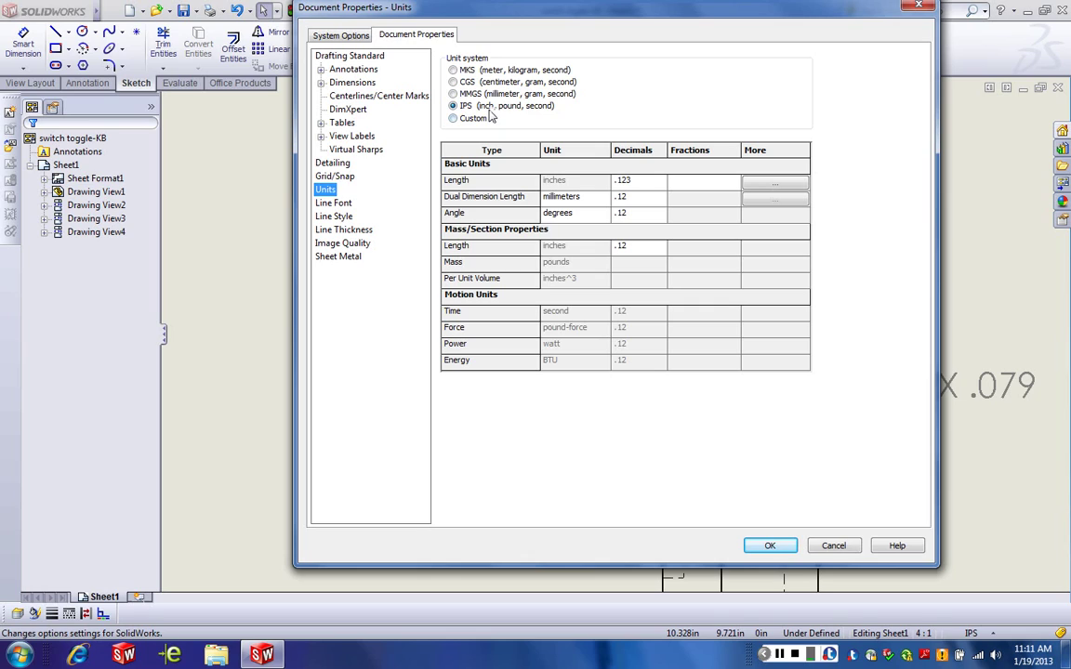
{"action": "left_click", "coordinate": [658, 182]}
{"action": "left_click", "coordinate": [659, 182]}
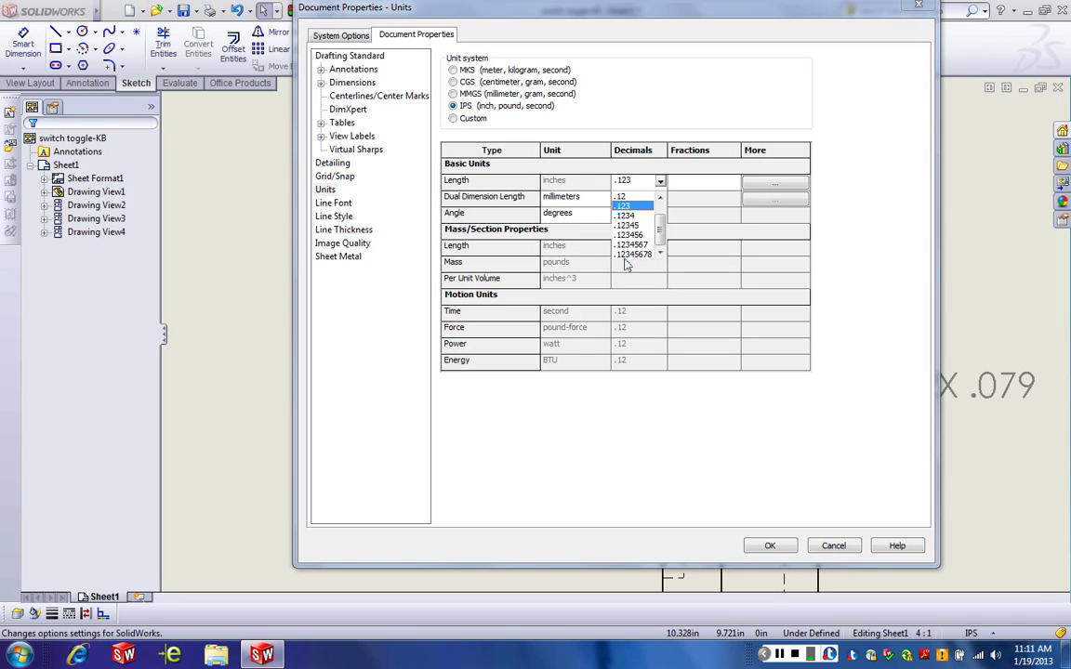
{"action": "left_click", "coordinate": [625, 207]}
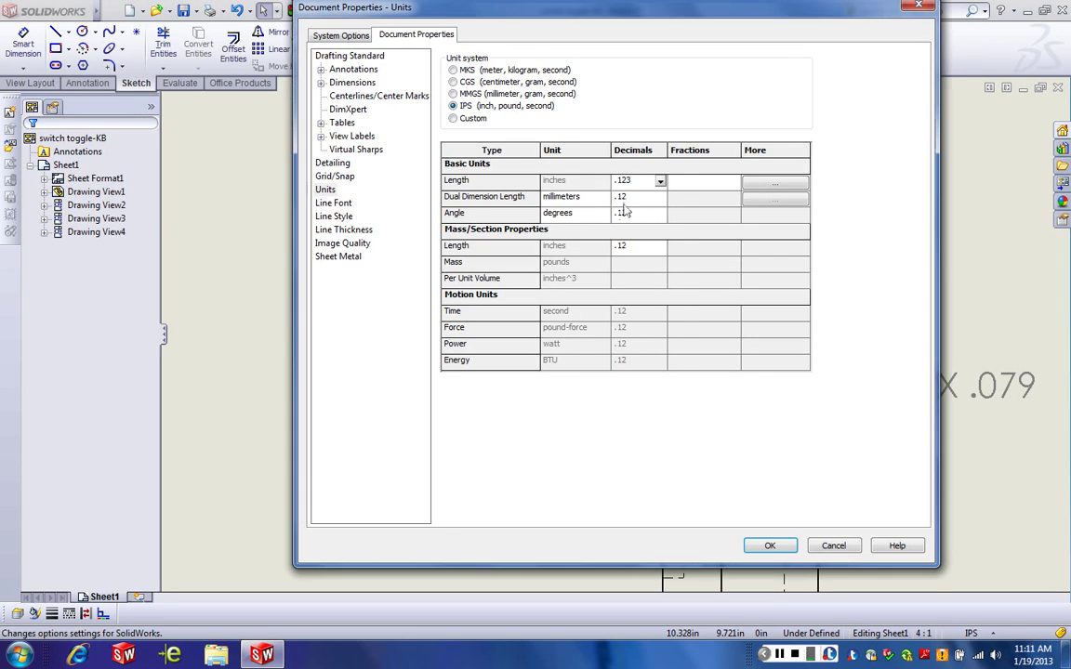
{"action": "left_click", "coordinate": [771, 547]}
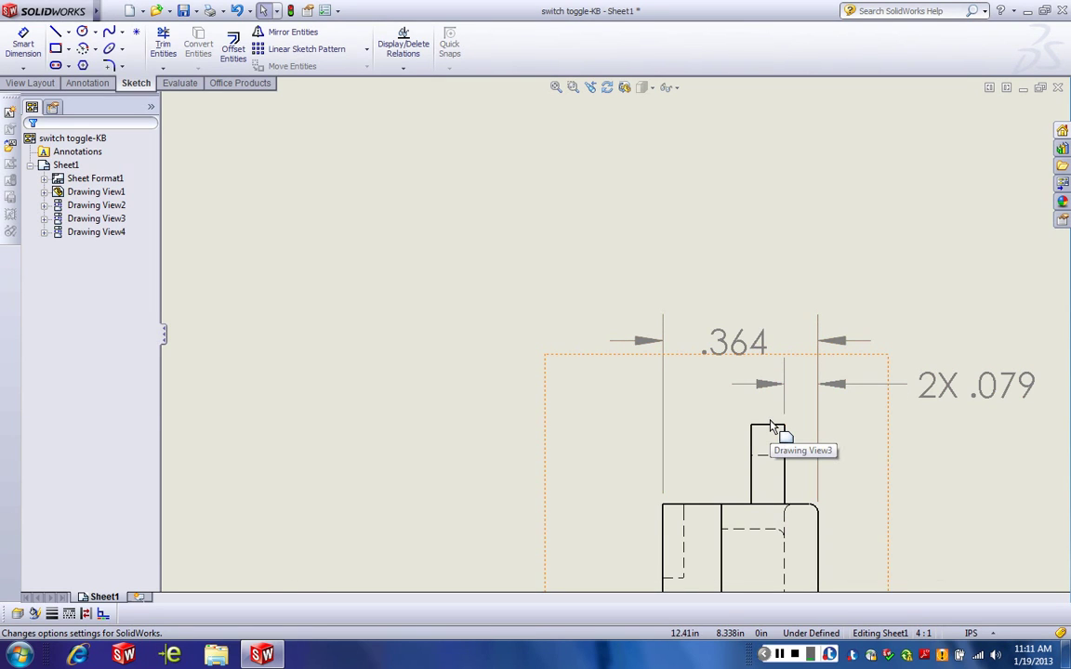
Step: Move the .364 overall width dimension farther above the side view
{"action": "scroll", "coordinate": [705, 376], "scroll_direction": "up", "scroll_amount": 4}
{"action": "scroll", "coordinate": [674, 365], "scroll_direction": "down", "scroll_amount": 3}
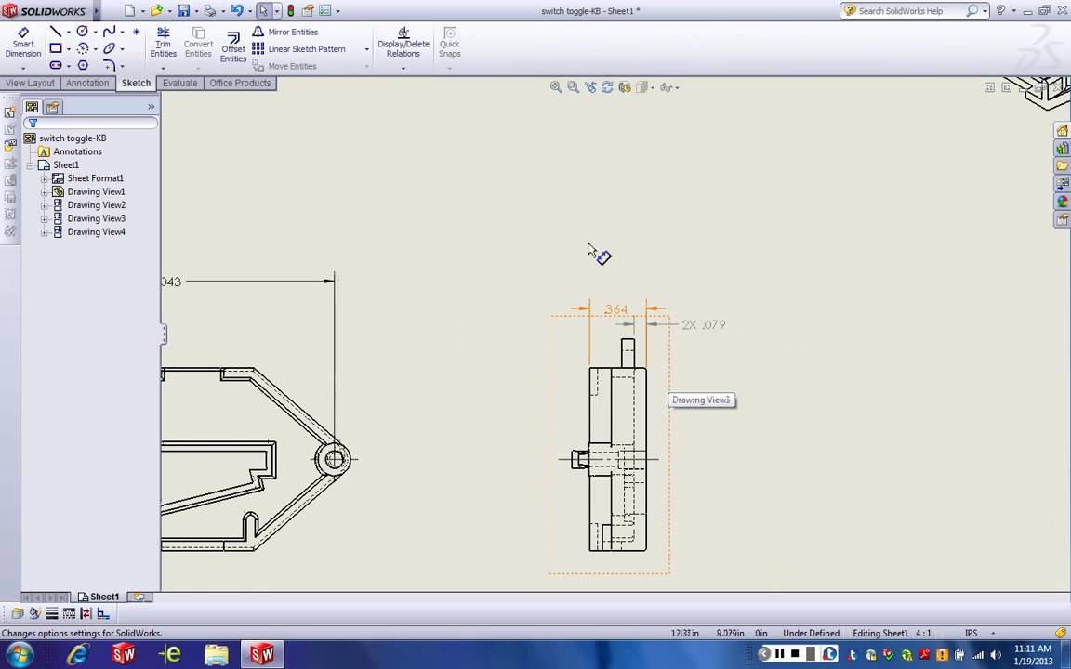
{"action": "scroll", "coordinate": [485, 350], "scroll_direction": "up", "scroll_amount": 2}
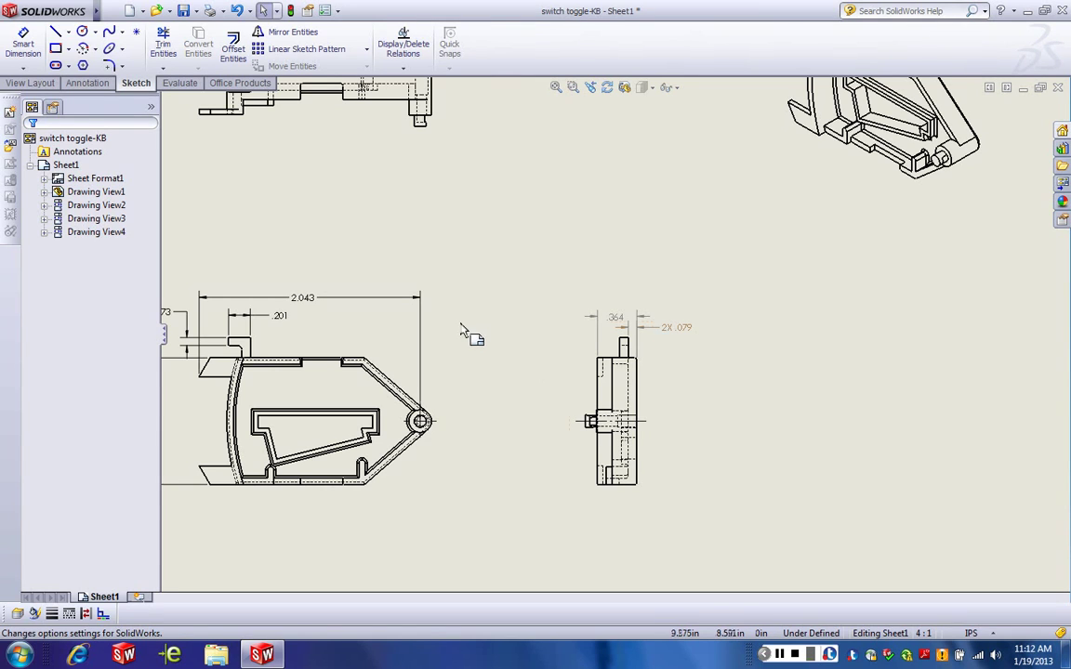
{"action": "scroll", "coordinate": [620, 332], "scroll_direction": "down", "scroll_amount": 2}
{"action": "scroll", "coordinate": [618, 339], "scroll_direction": "down", "scroll_amount": 3}
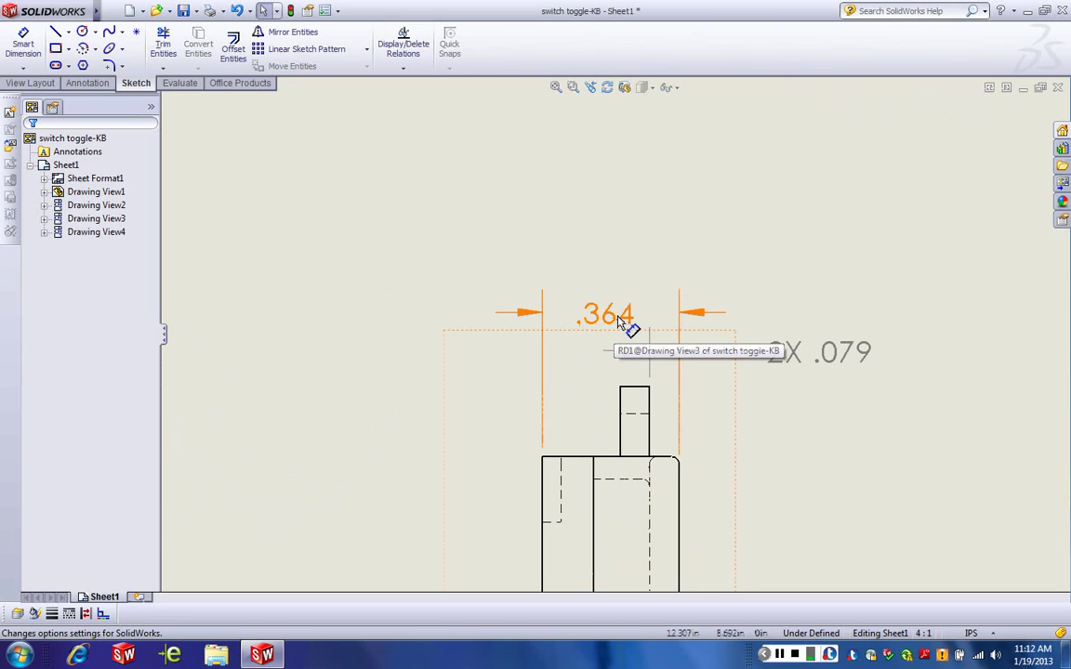
{"action": "left_click", "coordinate": [619, 253]}
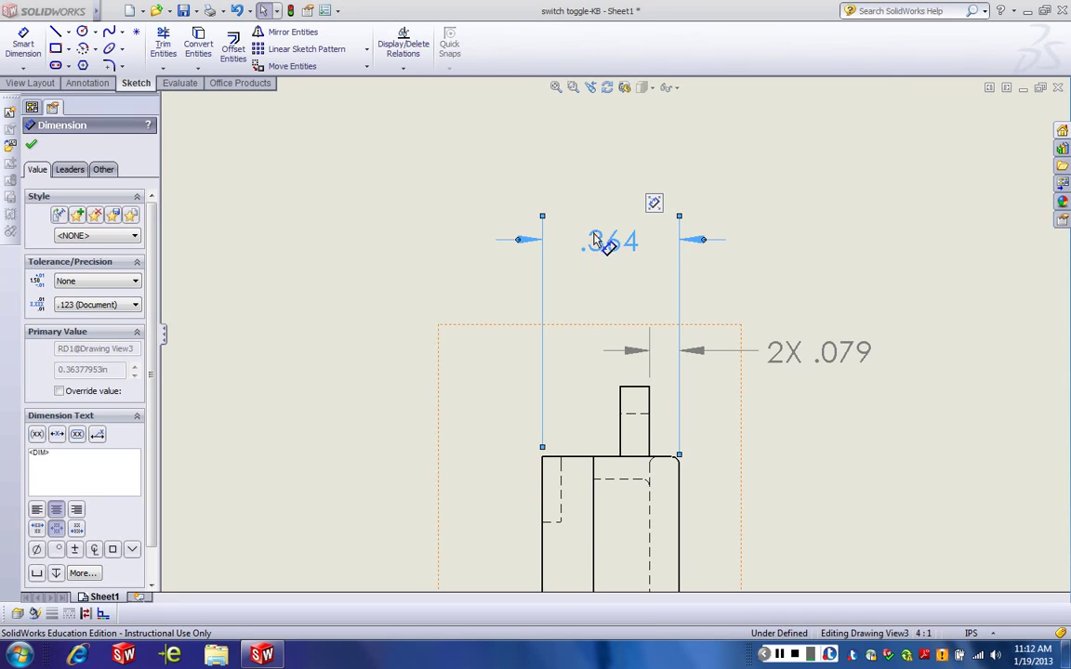
Step: Apply a Limit tolerance to the .364 side-view dimension with plus .005 in and minus .002 in
{"action": "left_click", "coordinate": [136, 282]}
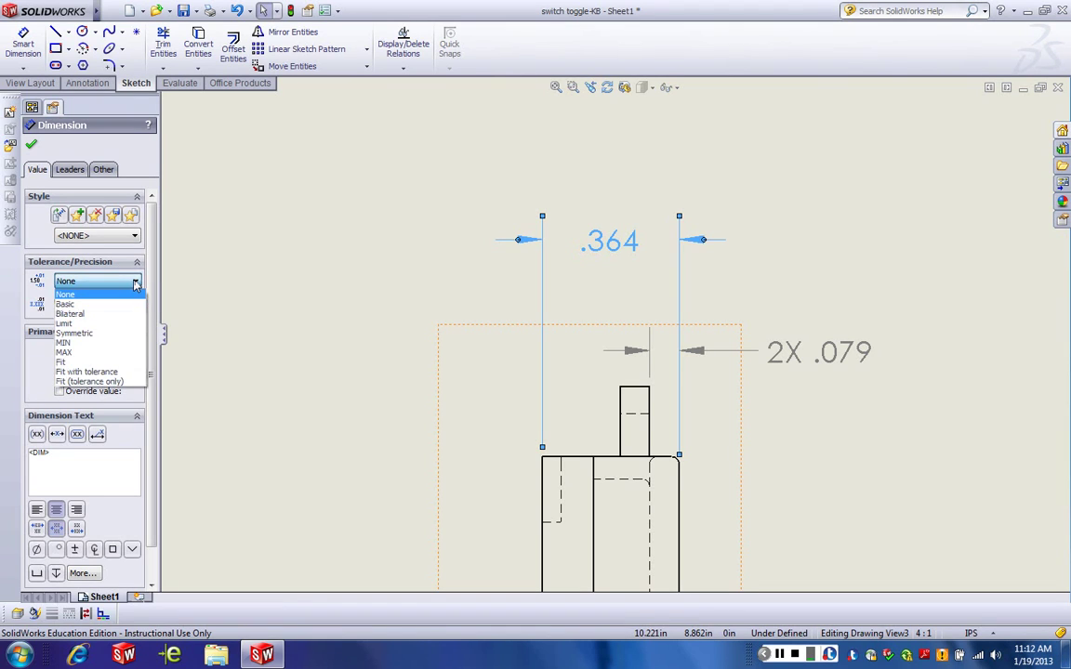
{"action": "left_click", "coordinate": [121, 325]}
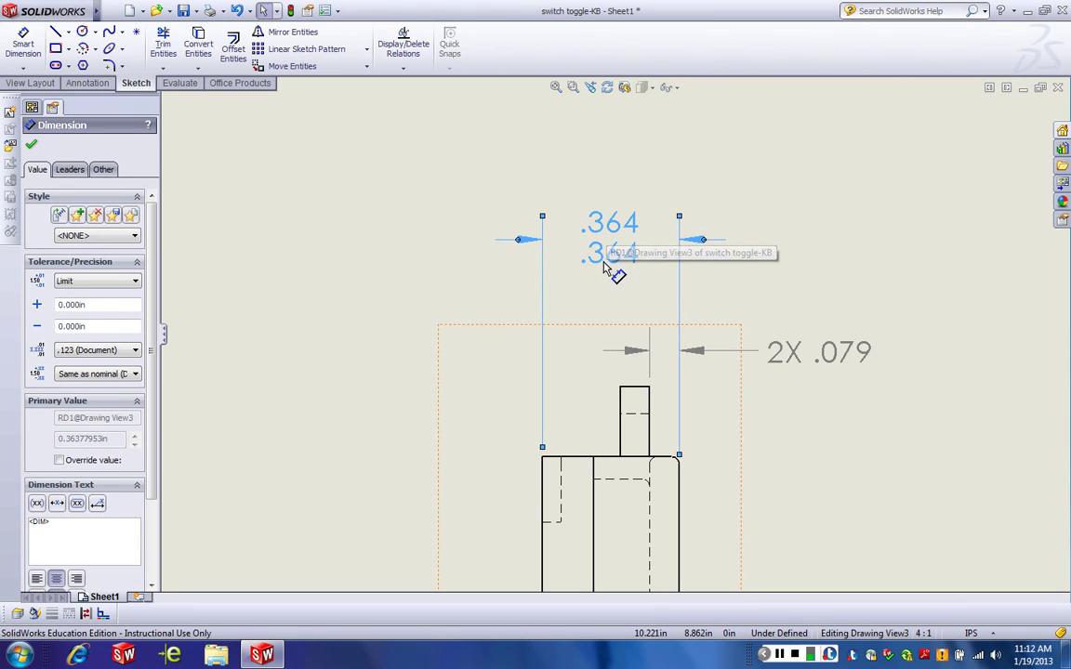
{"action": "left_click", "coordinate": [107, 304]}
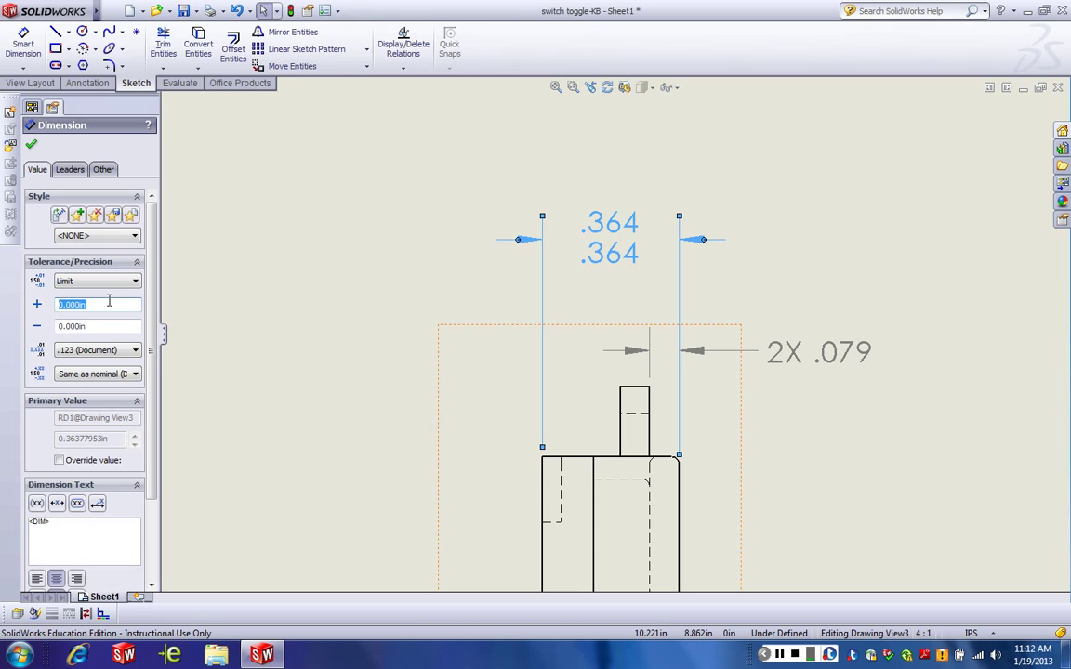
{"action": "type", "text": ".005"}
{"action": "left_click", "coordinate": [119, 325]}
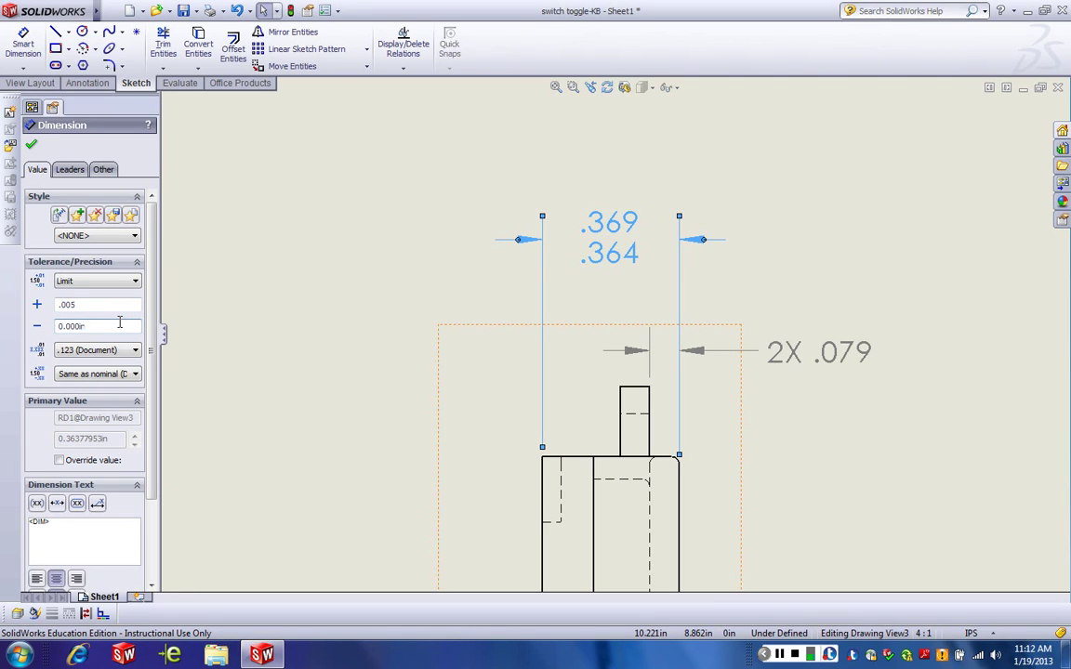
{"action": "double_click", "coordinate": [119, 325]}
{"action": "type", "text": ".002"}
{"action": "key", "text": "Return"}
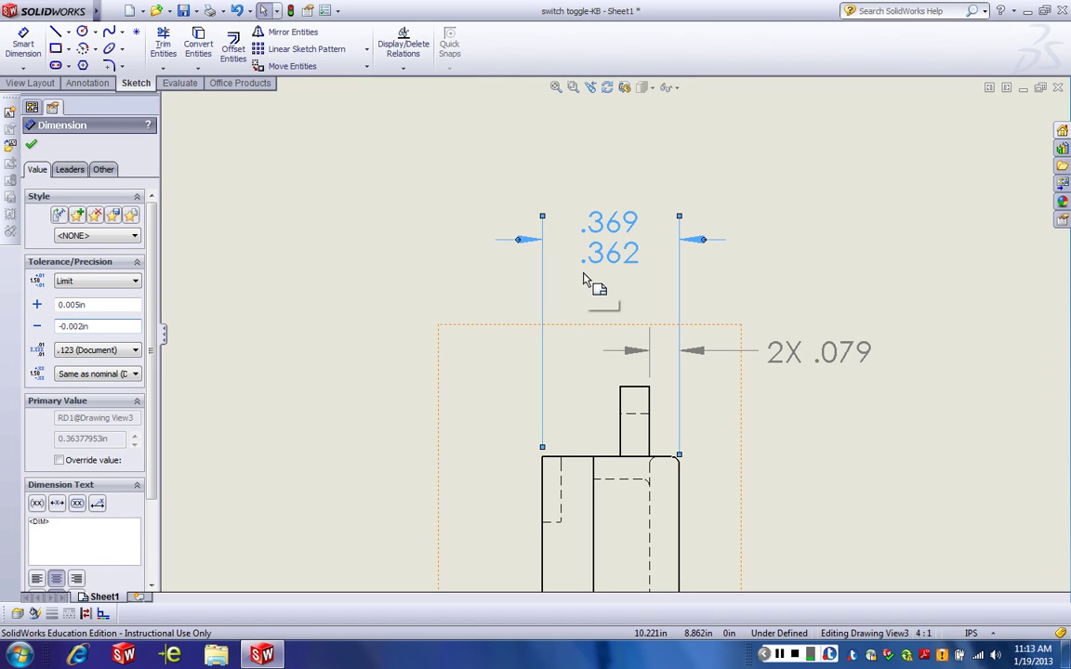
Step: Accept the Limit tolerance and move the overall width dimension higher above the side view
{"action": "left_click", "coordinate": [30, 148]}
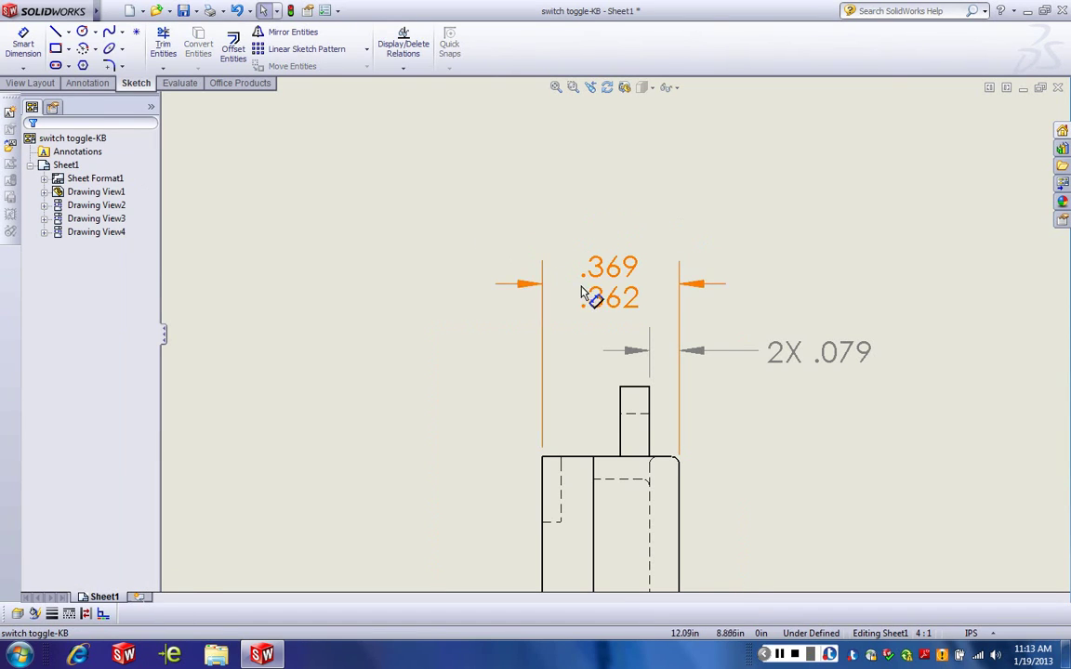
{"action": "left_click_drag", "start_coordinate": [582, 294], "coordinate": [617, 232]}
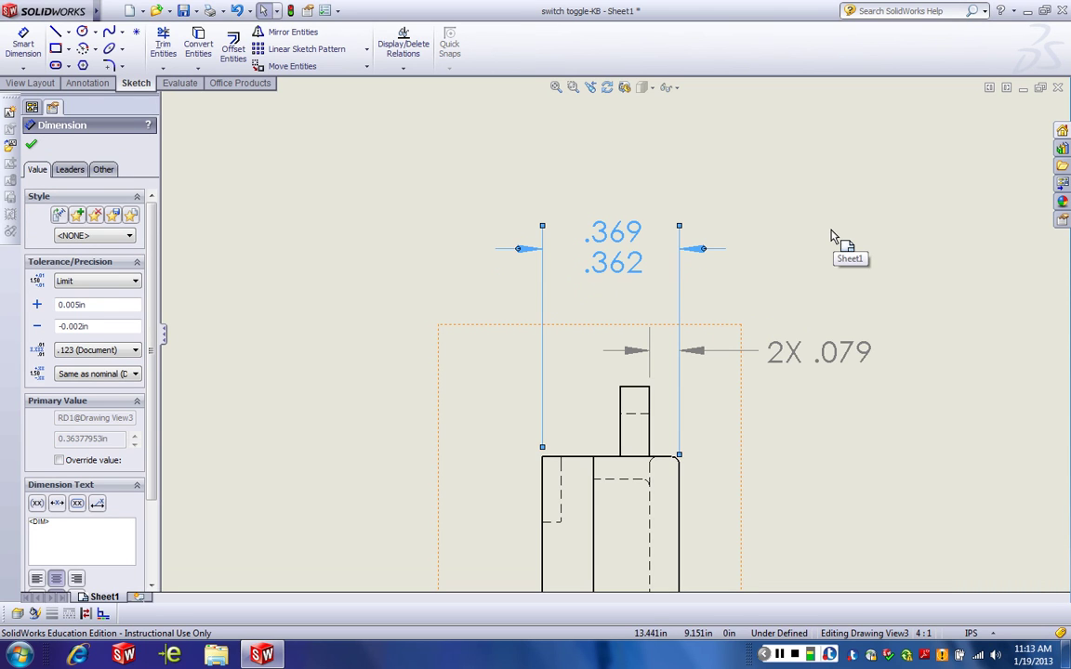
{"action": "left_click", "coordinate": [863, 441]}
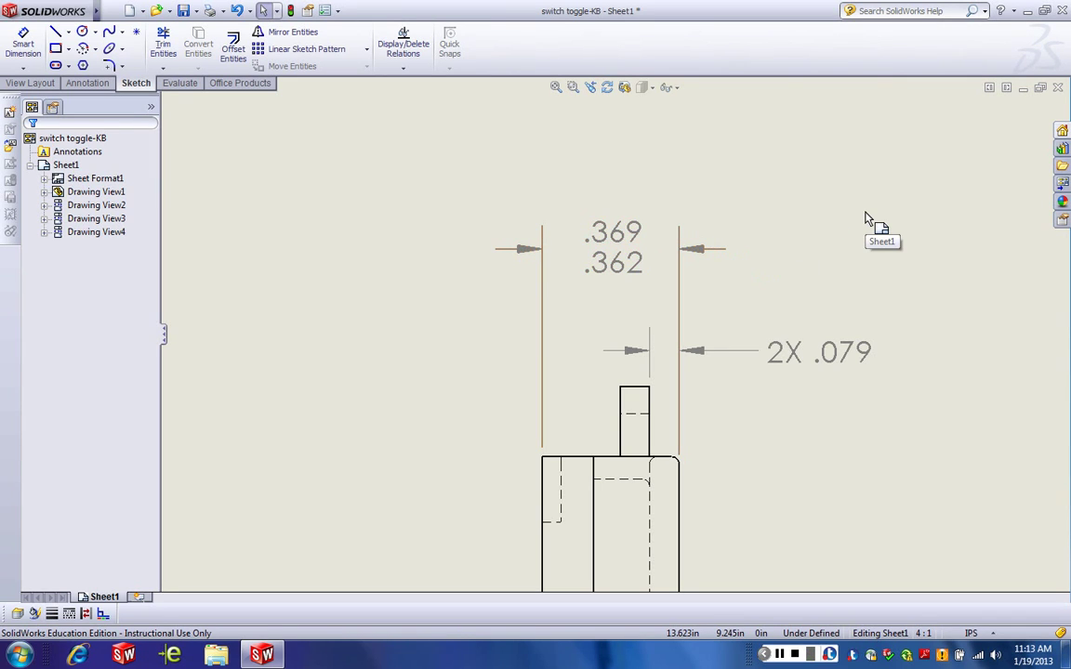
Step: Change the tolerance type of the side view's overall width dimension to Bilateral
{"action": "left_click", "coordinate": [614, 253]}
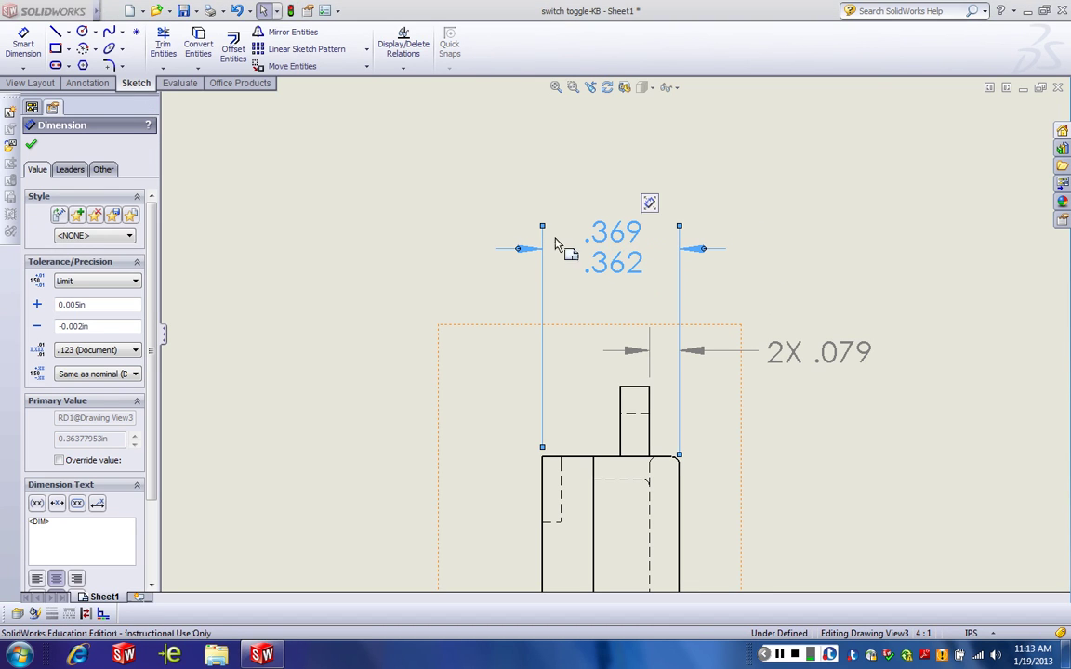
{"action": "left_click", "coordinate": [136, 281]}
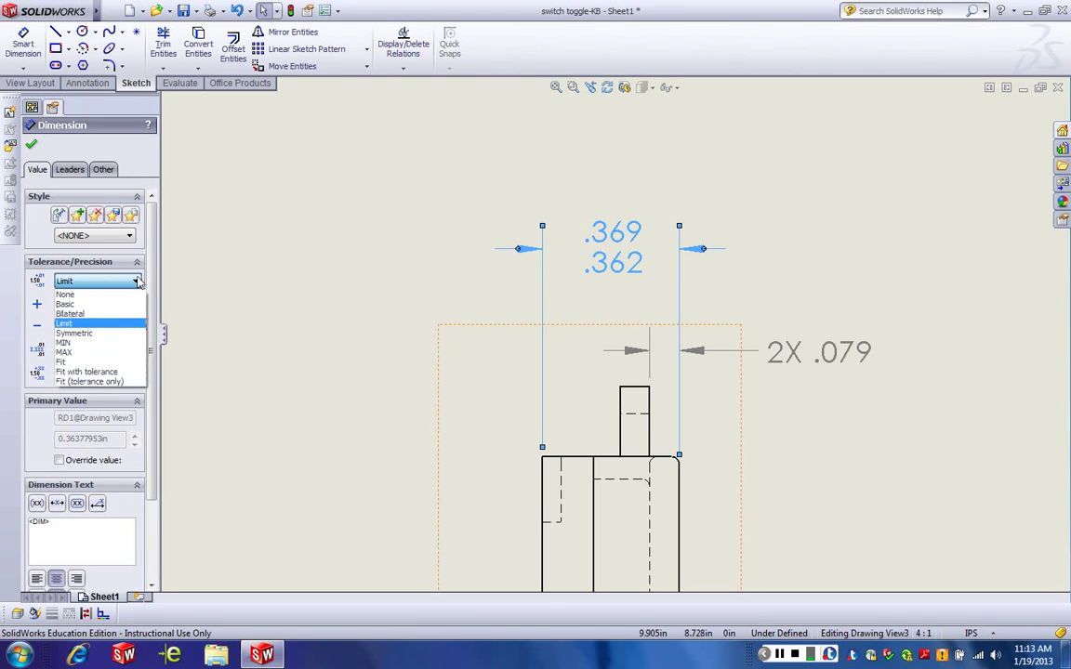
{"action": "left_click", "coordinate": [108, 313]}
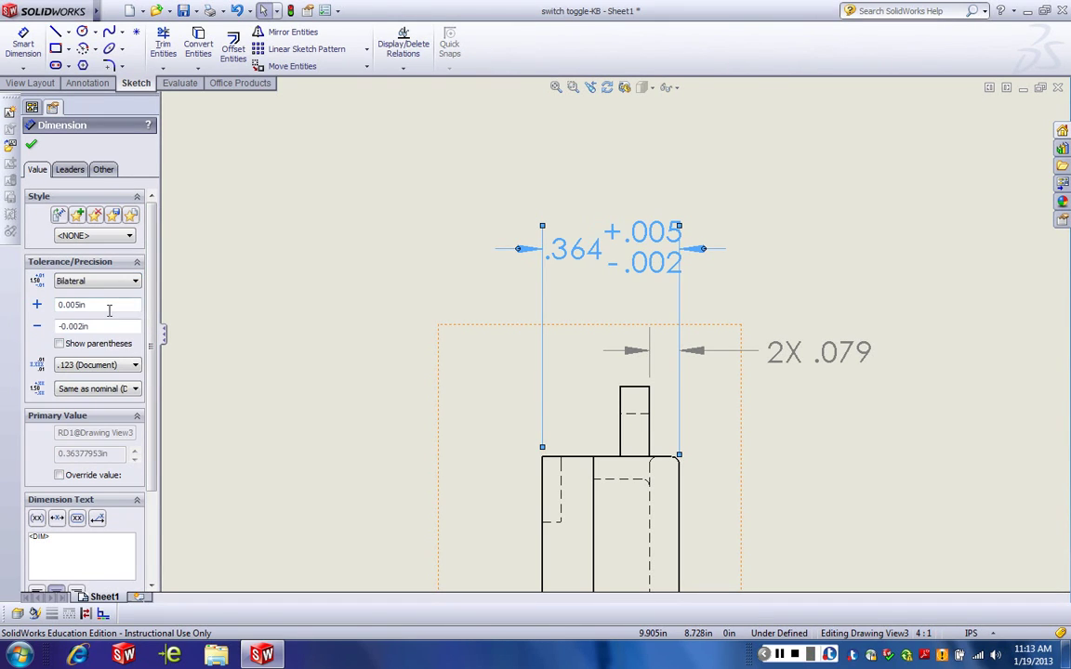
Step: Set the overall width dimension's tolerance to Symmetric and place its text to the right of the extension lines, above the 2X .079 dimension
{"action": "left_click", "coordinate": [136, 281]}
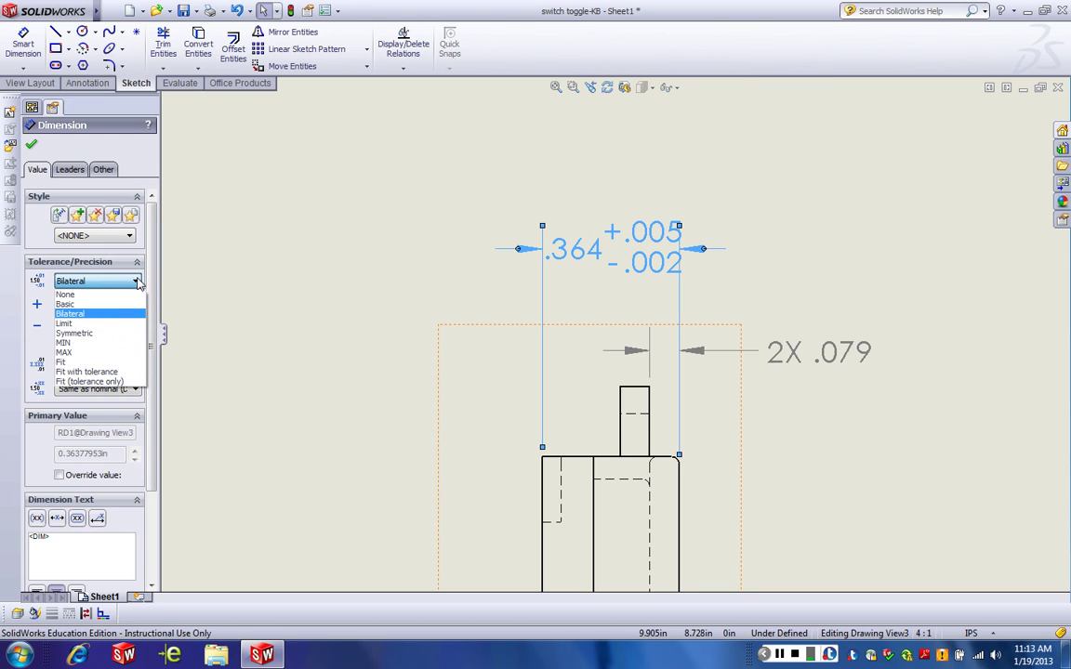
{"action": "left_click", "coordinate": [111, 333]}
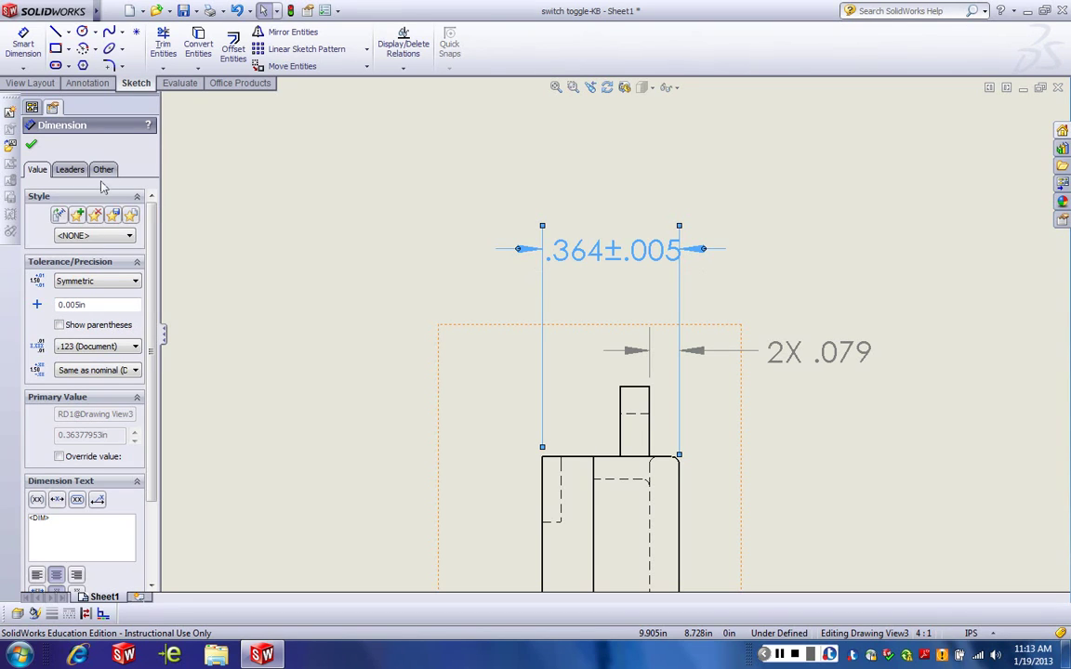
{"action": "left_click", "coordinate": [33, 146]}
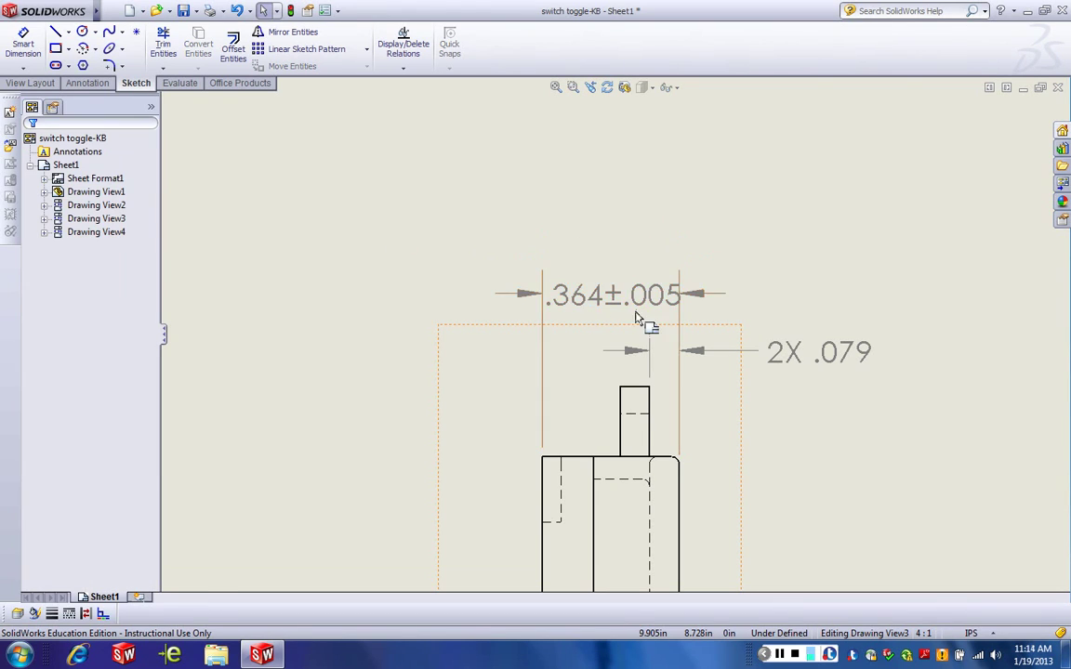
{"action": "left_click_drag", "start_coordinate": [616, 253], "coordinate": [845, 267]}
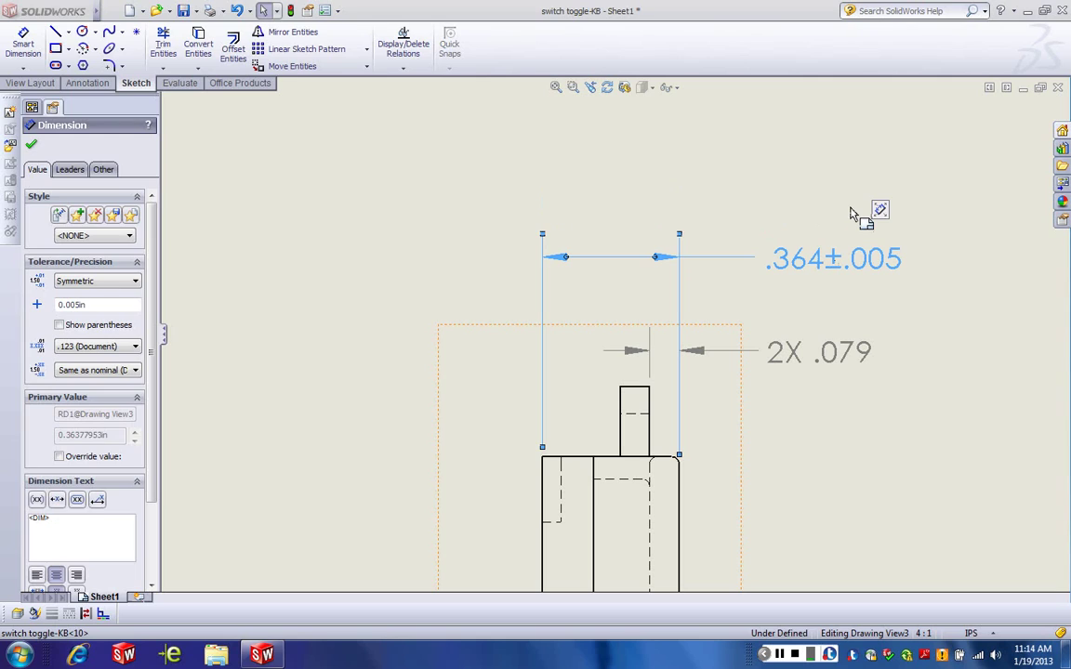
{"action": "left_click", "coordinate": [854, 214]}
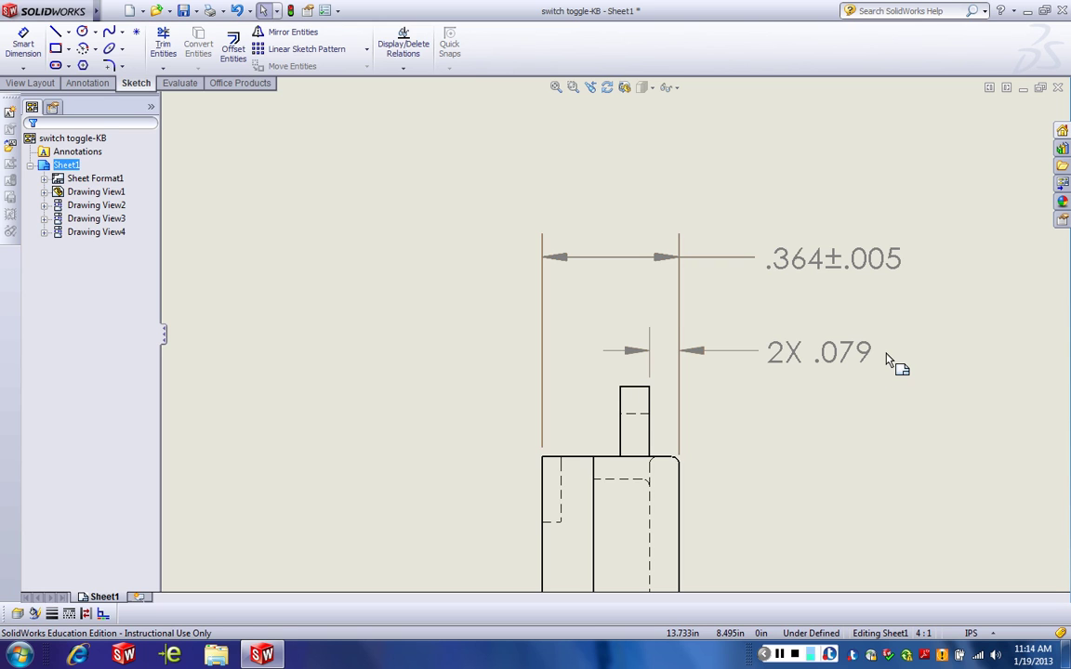
Step: Compare the line color of the side view's dimensions with that of the front view's dimensions
{"action": "scroll", "coordinate": [802, 395], "scroll_direction": "up", "scroll_amount": 4}
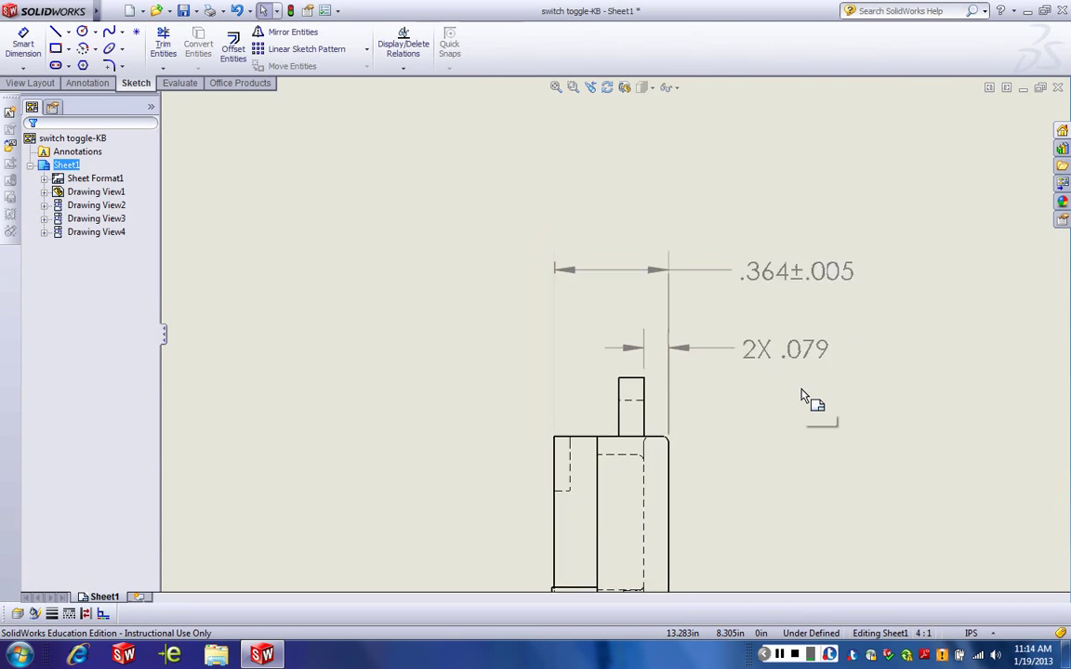
{"action": "scroll", "coordinate": [648, 336], "scroll_direction": "down", "scroll_amount": 3}
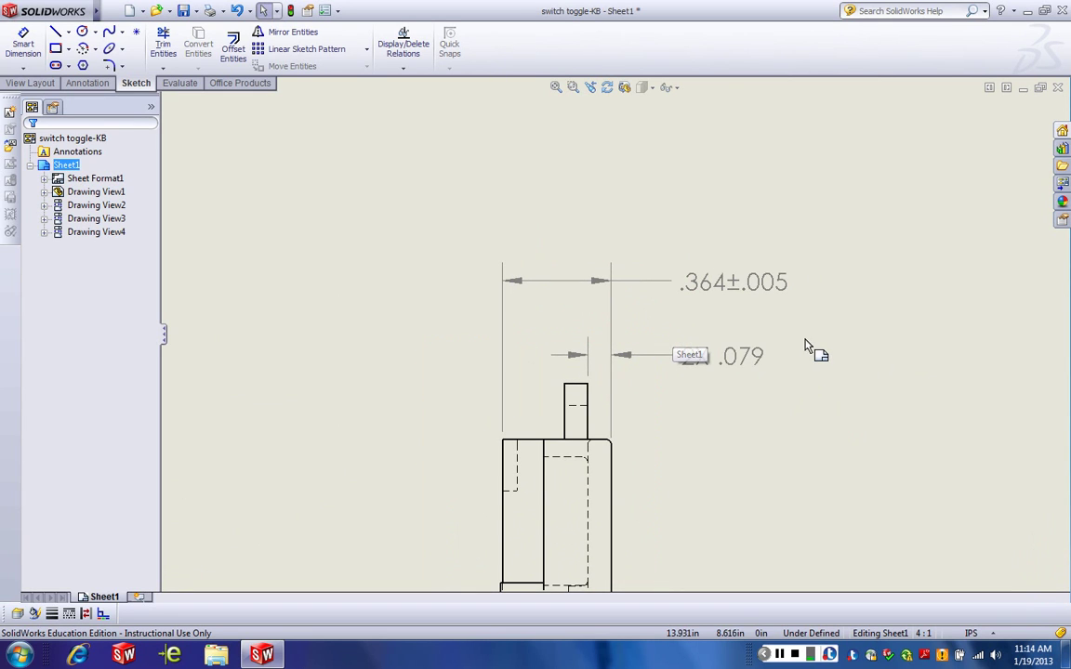
{"action": "scroll", "coordinate": [497, 373], "scroll_direction": "up", "scroll_amount": 4}
{"action": "scroll", "coordinate": [483, 340], "scroll_direction": "up", "scroll_amount": 2}
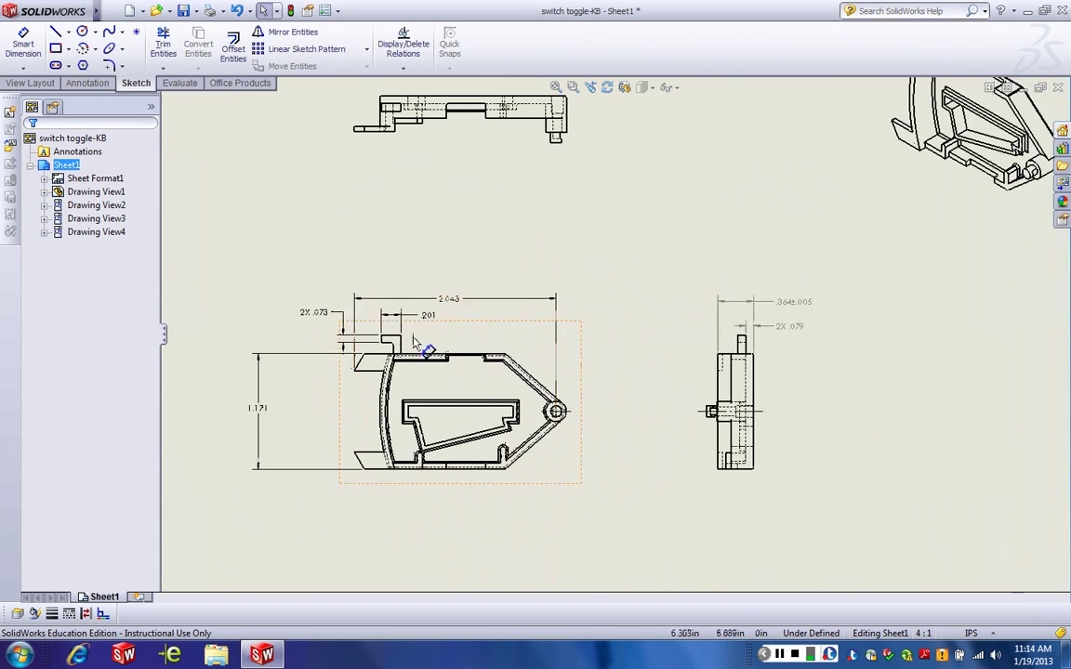
{"action": "scroll", "coordinate": [335, 348], "scroll_direction": "down", "scroll_amount": 4}
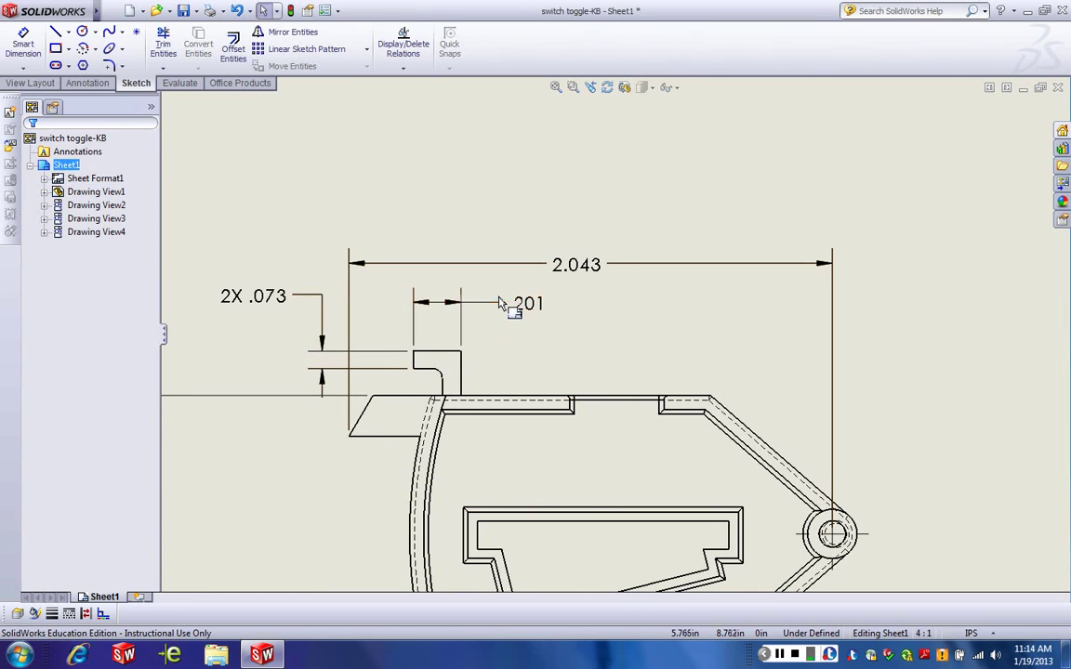
{"action": "scroll", "coordinate": [716, 307], "scroll_direction": "up", "scroll_amount": 4}
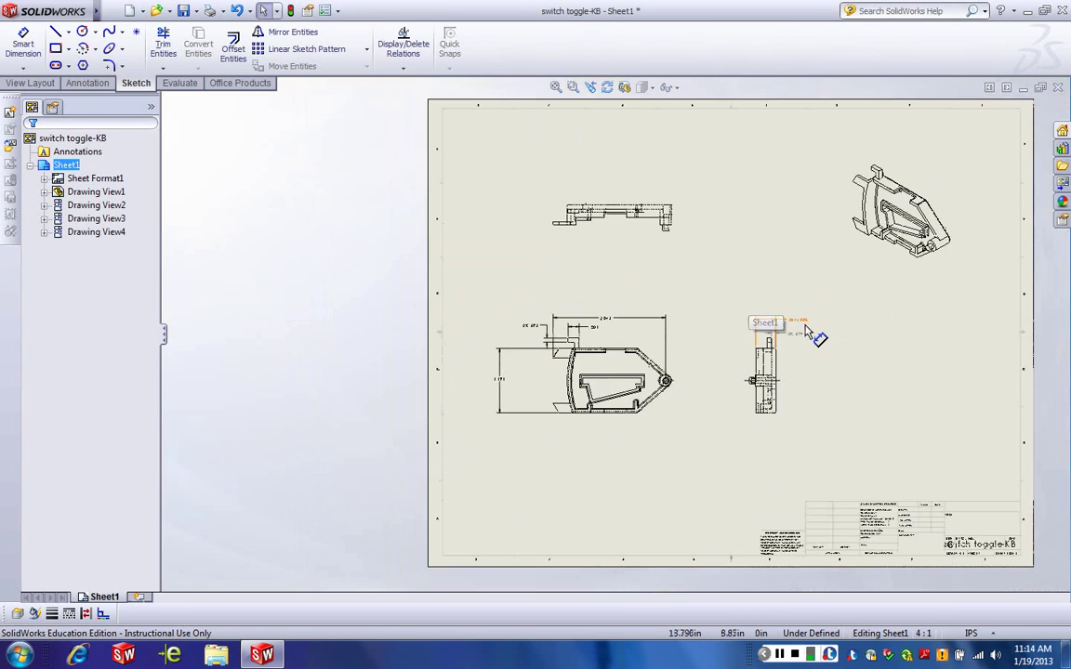
{"action": "scroll", "coordinate": [728, 297], "scroll_direction": "down", "scroll_amount": 3}
{"action": "scroll", "coordinate": [728, 297], "scroll_direction": "up", "scroll_amount": 4}
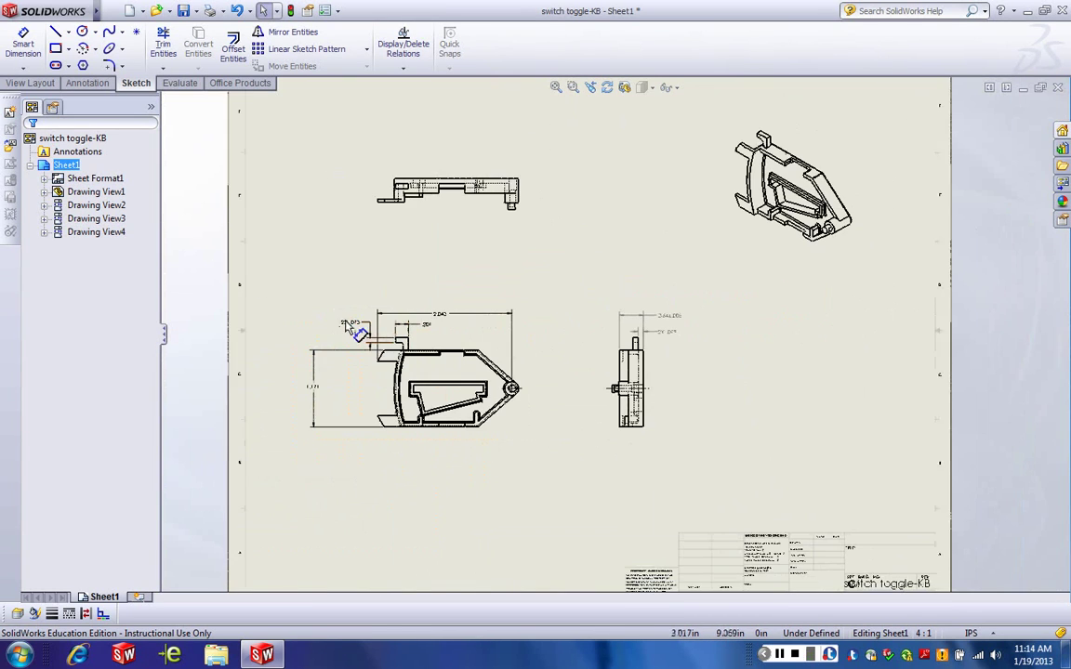
{"action": "scroll", "coordinate": [600, 352], "scroll_direction": "down", "scroll_amount": 5}
{"action": "scroll", "coordinate": [600, 346], "scroll_direction": "up", "scroll_amount": 4}
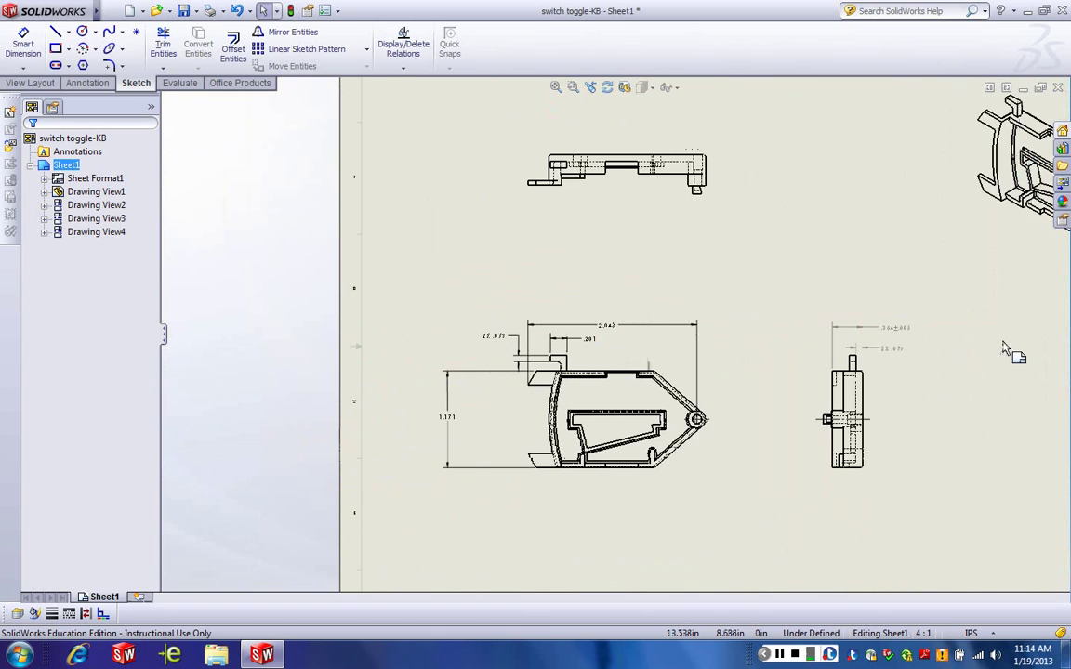
{"action": "scroll", "coordinate": [808, 371], "scroll_direction": "down", "scroll_amount": 3}
{"action": "scroll", "coordinate": [736, 406], "scroll_direction": "down", "scroll_amount": 2}
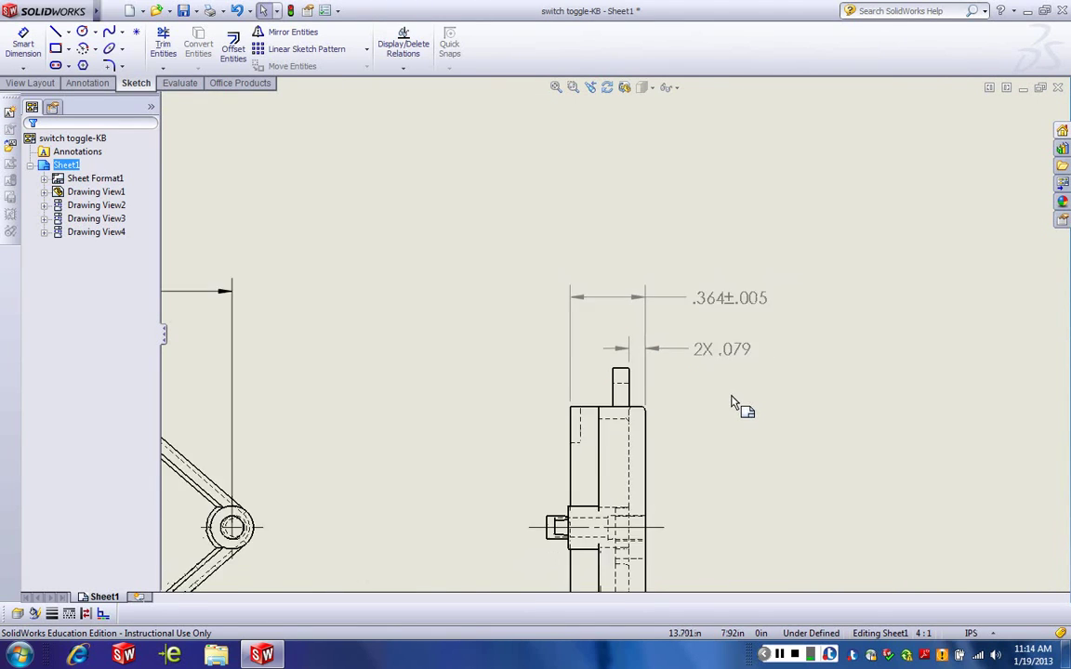
{"action": "scroll", "coordinate": [721, 402], "scroll_direction": "up", "scroll_amount": 1}
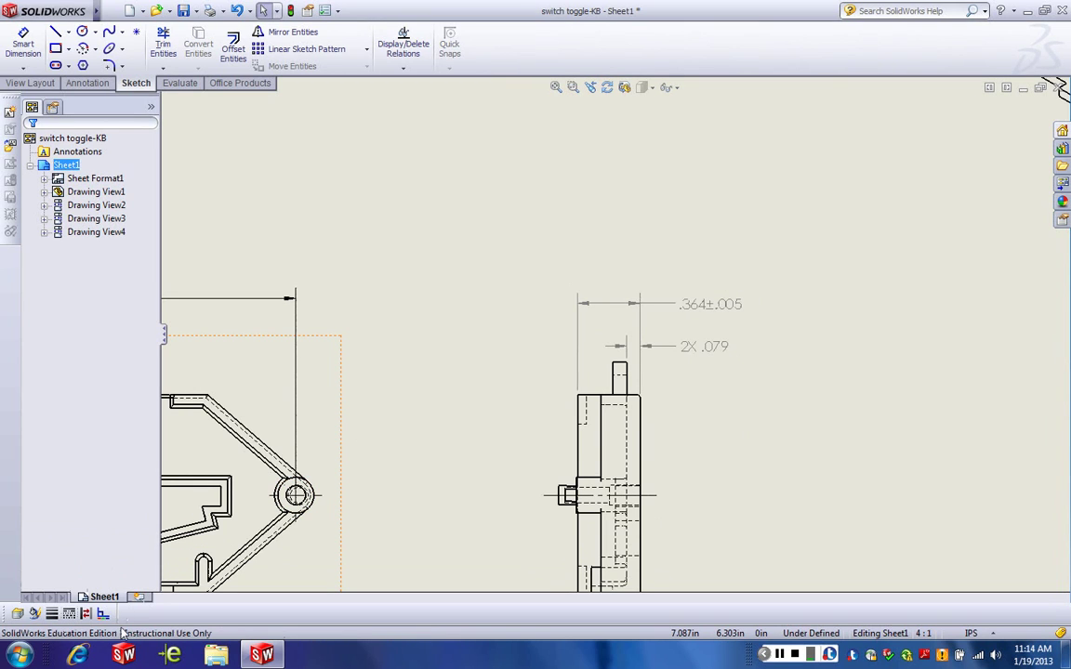
Step: Hide the Line Format toolbar and display it again
{"action": "right_click", "coordinate": [735, 54]}
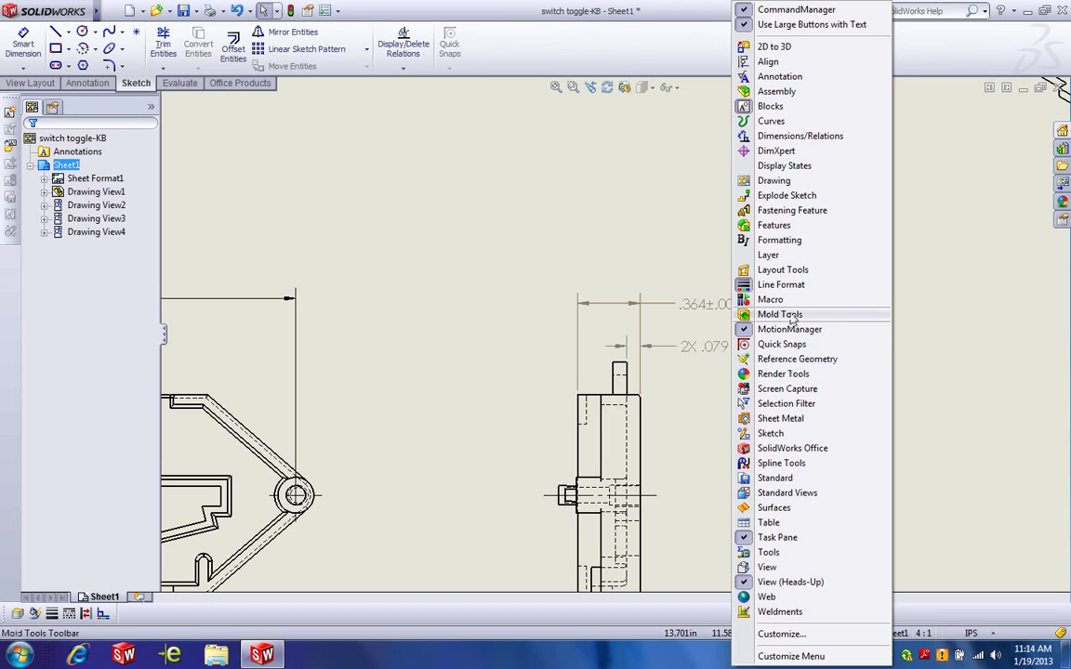
{"action": "left_click", "coordinate": [781, 288]}
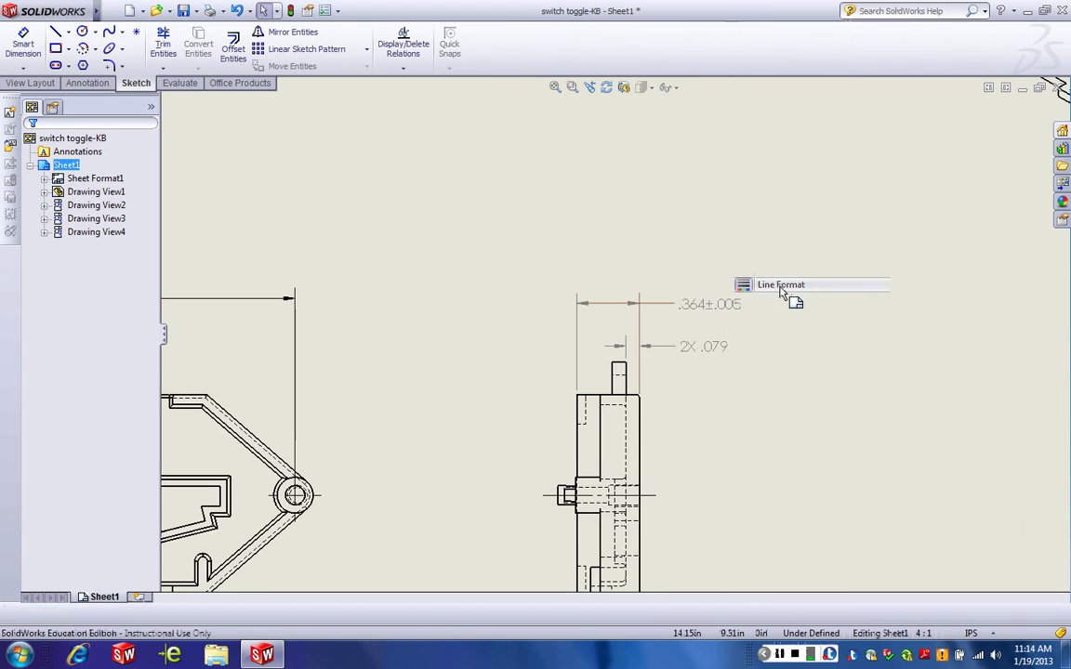
{"action": "right_click", "coordinate": [777, 69]}
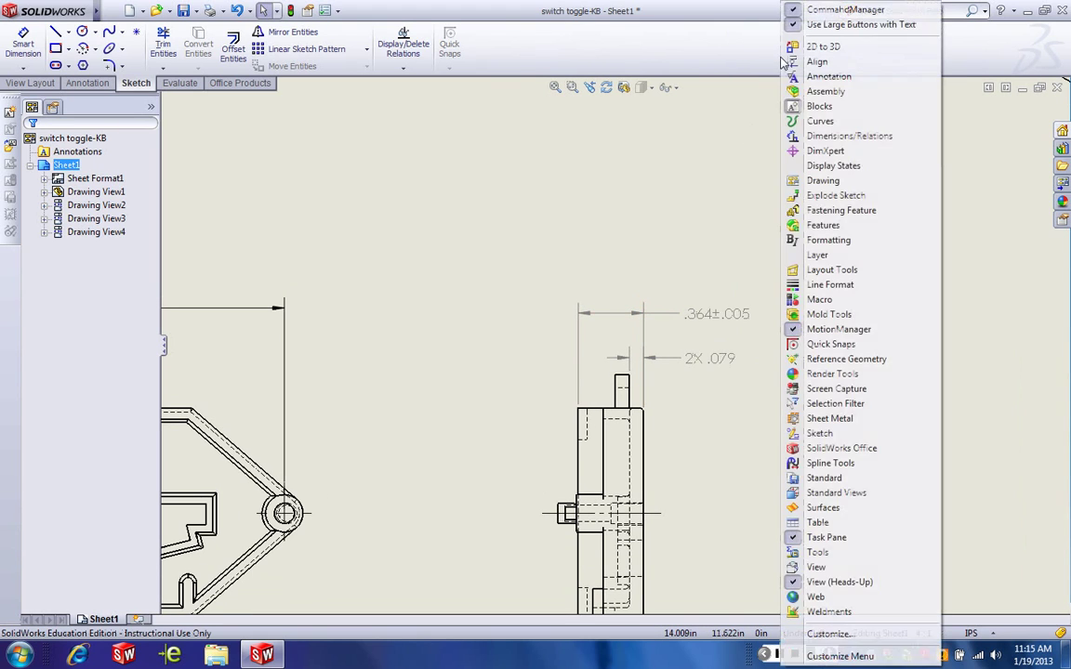
{"action": "left_click", "coordinate": [818, 284]}
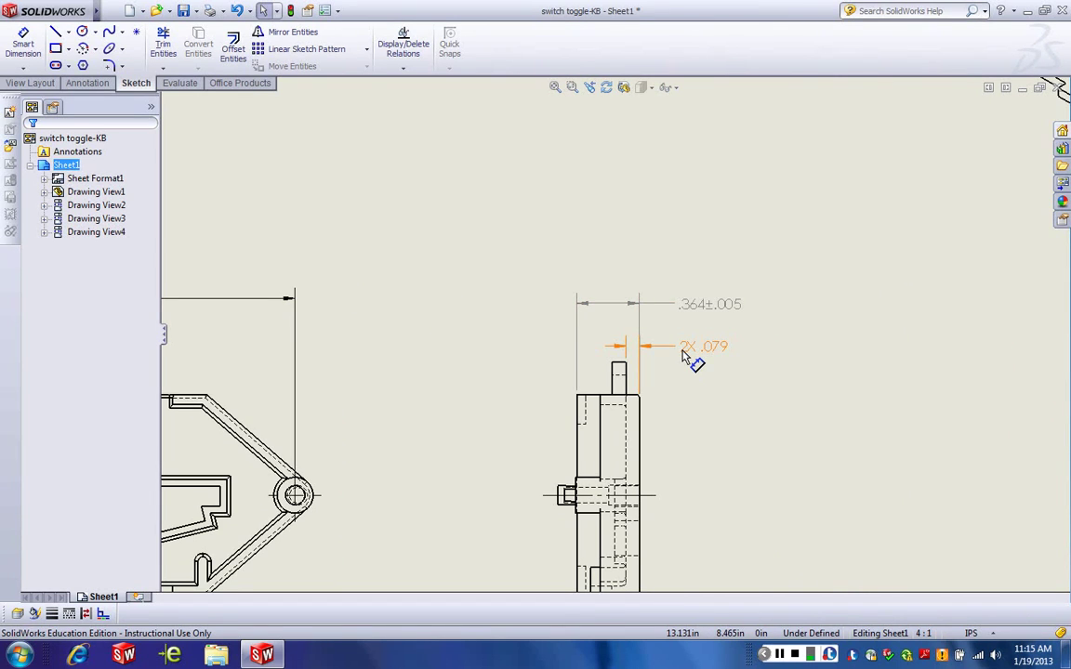
Step: Change the line color of both side-view dimensions from the default to black
{"action": "key", "text": "f"}
{"action": "scroll", "coordinate": [680, 349], "scroll_direction": "up", "scroll_amount": 3}
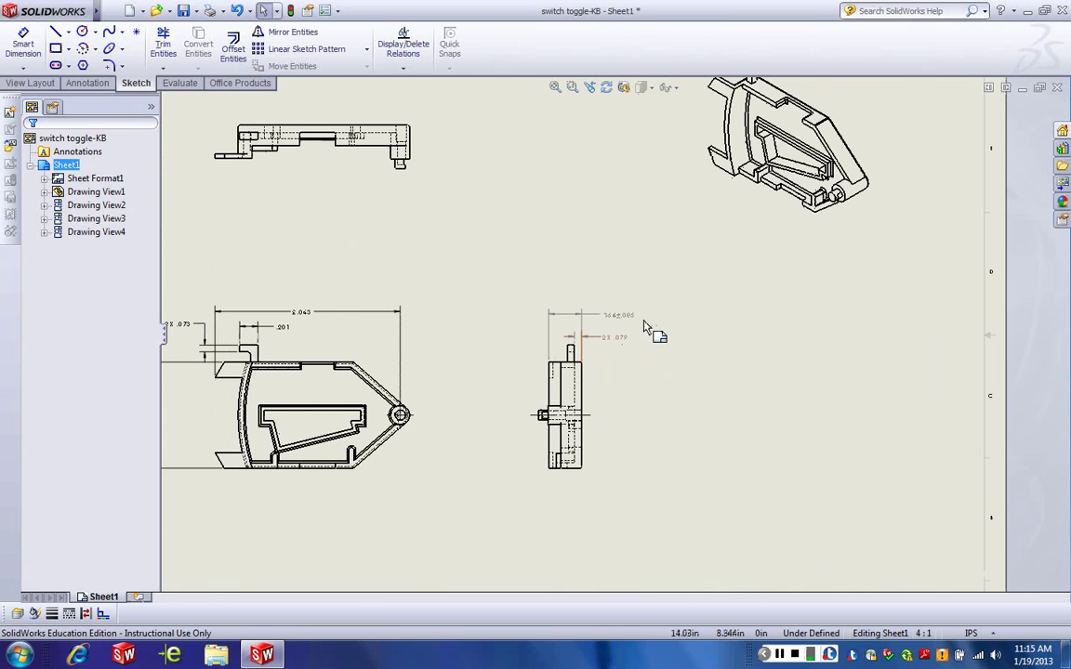
{"action": "left_click_drag", "start_coordinate": [486, 268], "coordinate": [643, 382]}
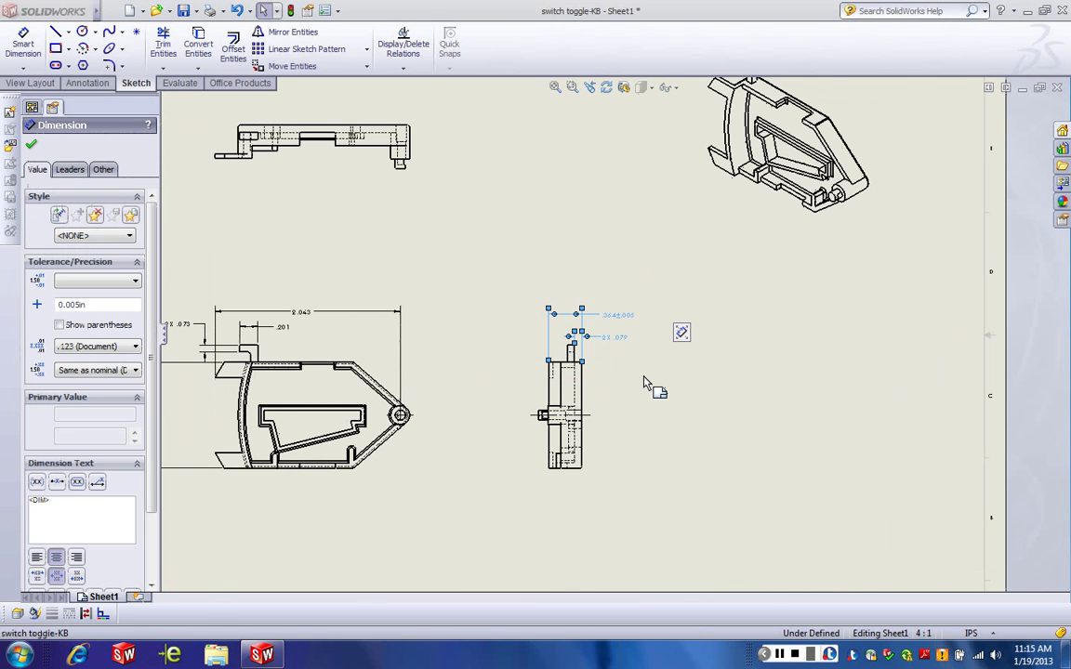
{"action": "left_click", "coordinate": [32, 619]}
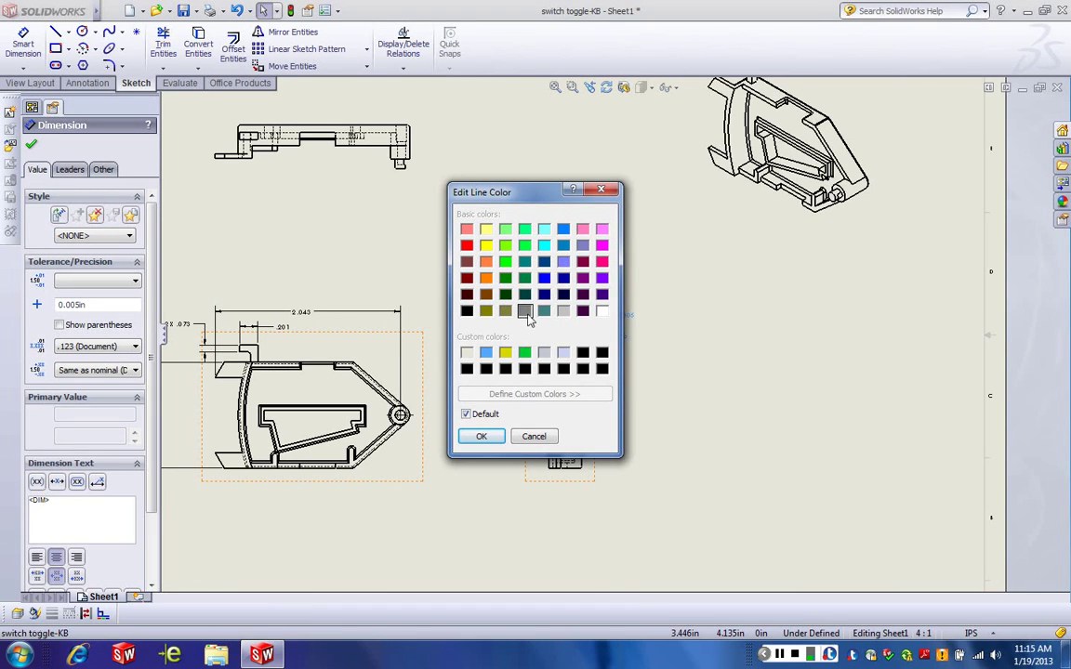
{"action": "left_click", "coordinate": [466, 415]}
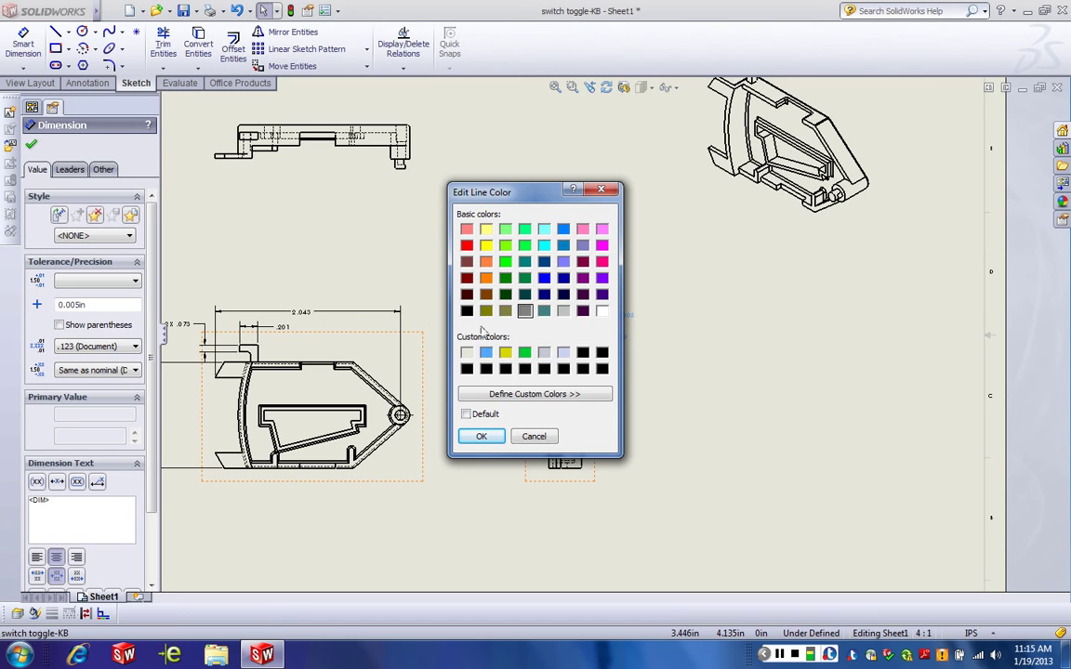
{"action": "left_click", "coordinate": [466, 311]}
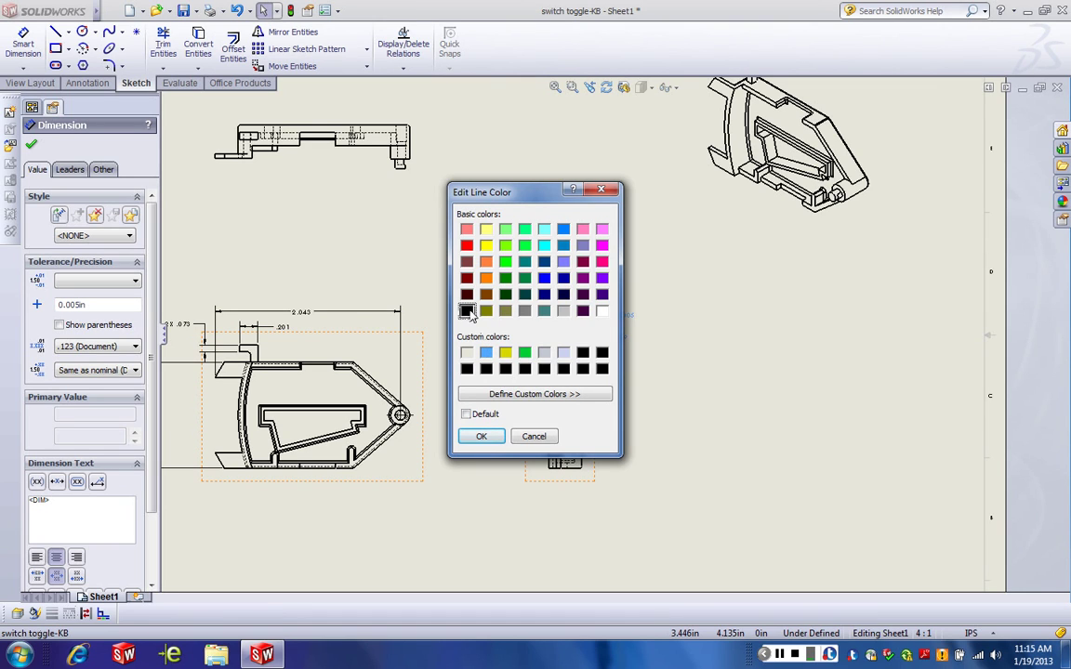
{"action": "left_click", "coordinate": [480, 436]}
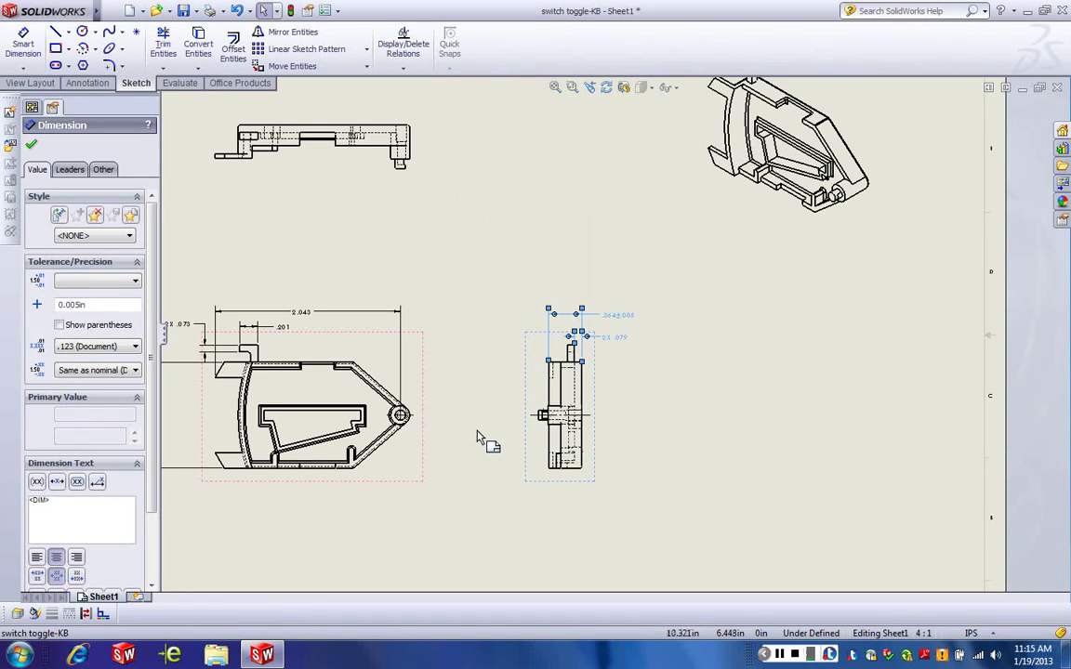
{"action": "left_click", "coordinate": [650, 431]}
{"action": "scroll", "coordinate": [628, 380], "scroll_direction": "down", "scroll_amount": 4}
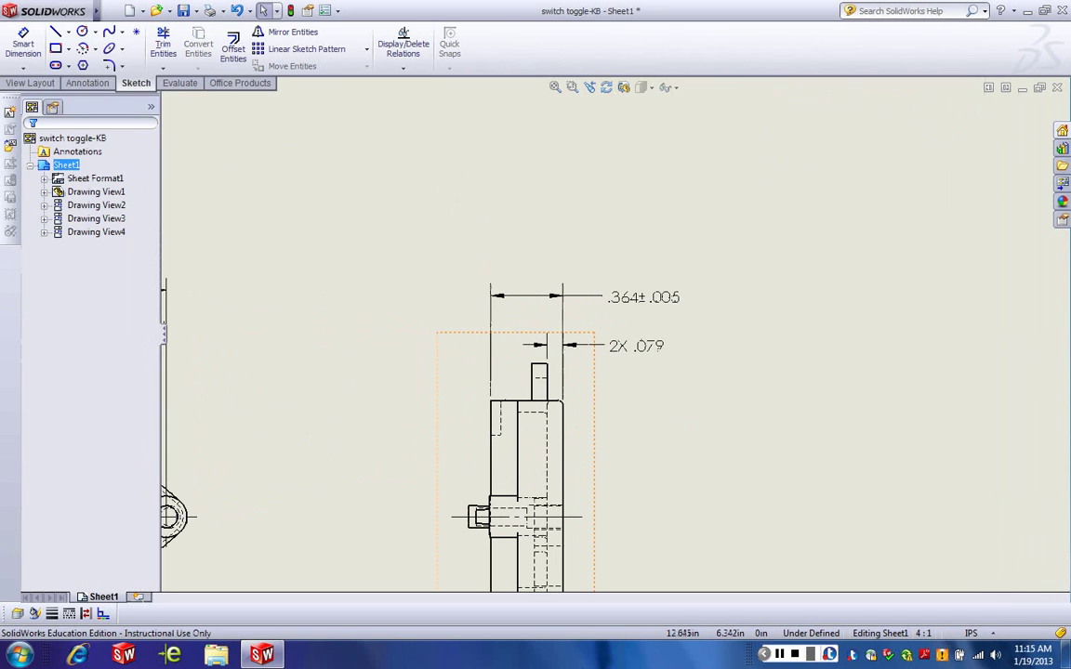
{"action": "scroll", "coordinate": [624, 483], "scroll_direction": "up", "scroll_amount": 4}
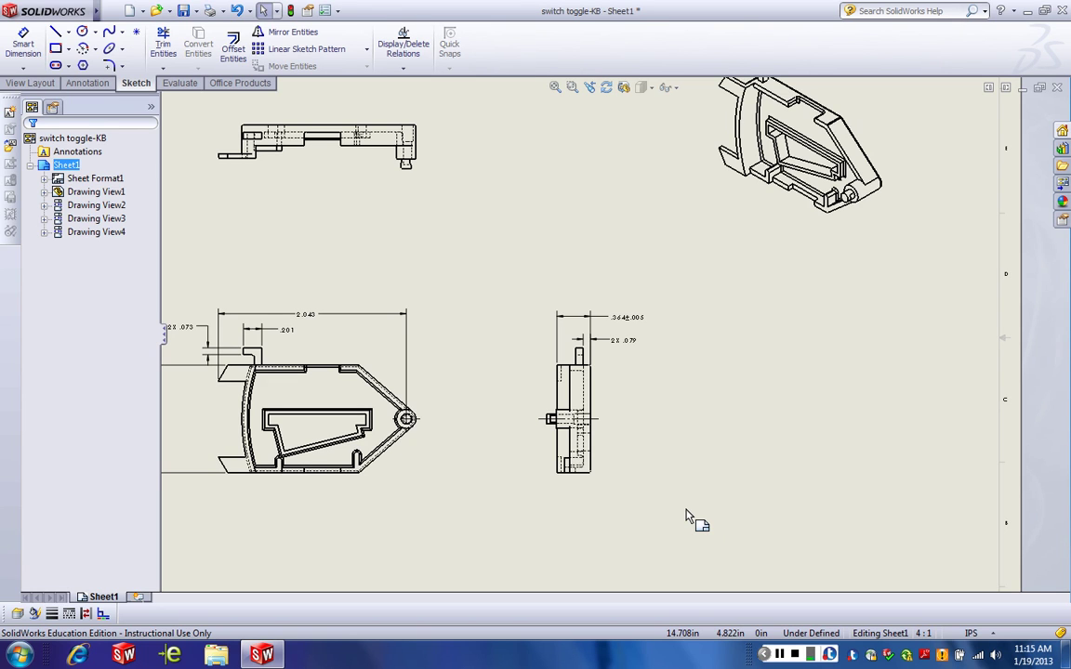
{"action": "scroll", "coordinate": [595, 321], "scroll_direction": "down", "scroll_amount": 3}
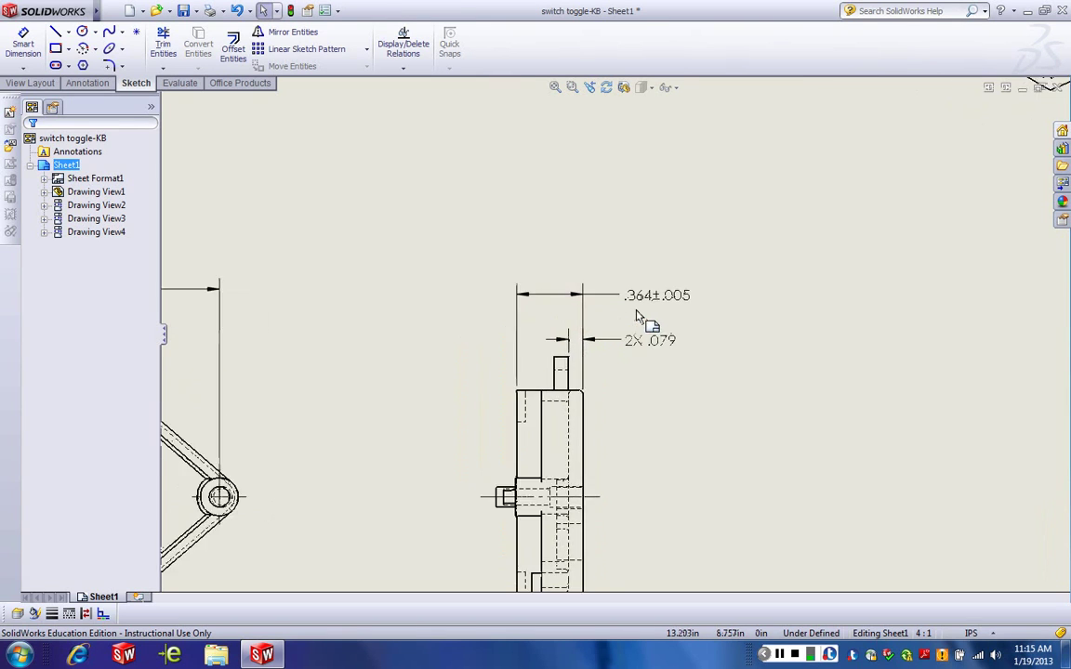
{"action": "scroll", "coordinate": [636, 316], "scroll_direction": "down", "scroll_amount": 1}
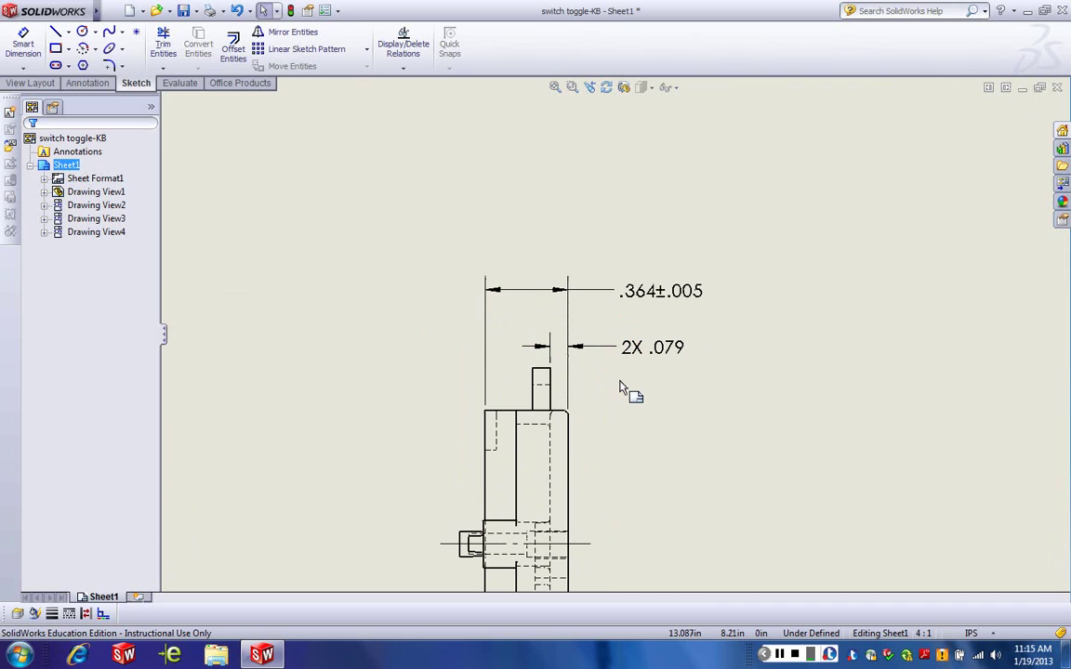
{"action": "scroll", "coordinate": [544, 374], "scroll_direction": "up", "scroll_amount": 4}
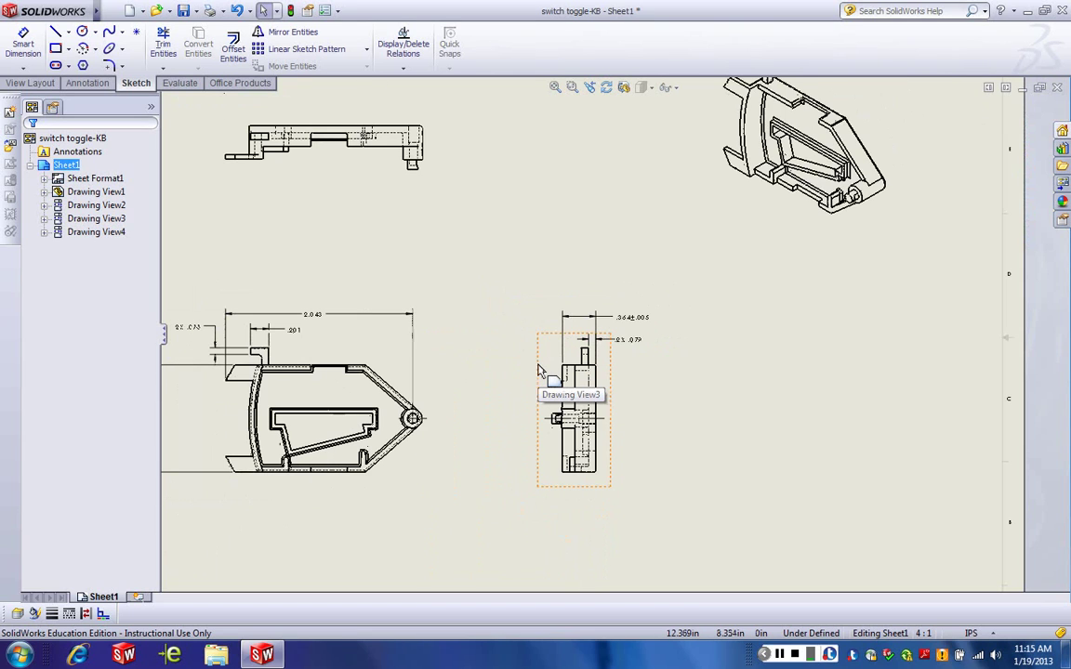
{"action": "key", "text": "f"}
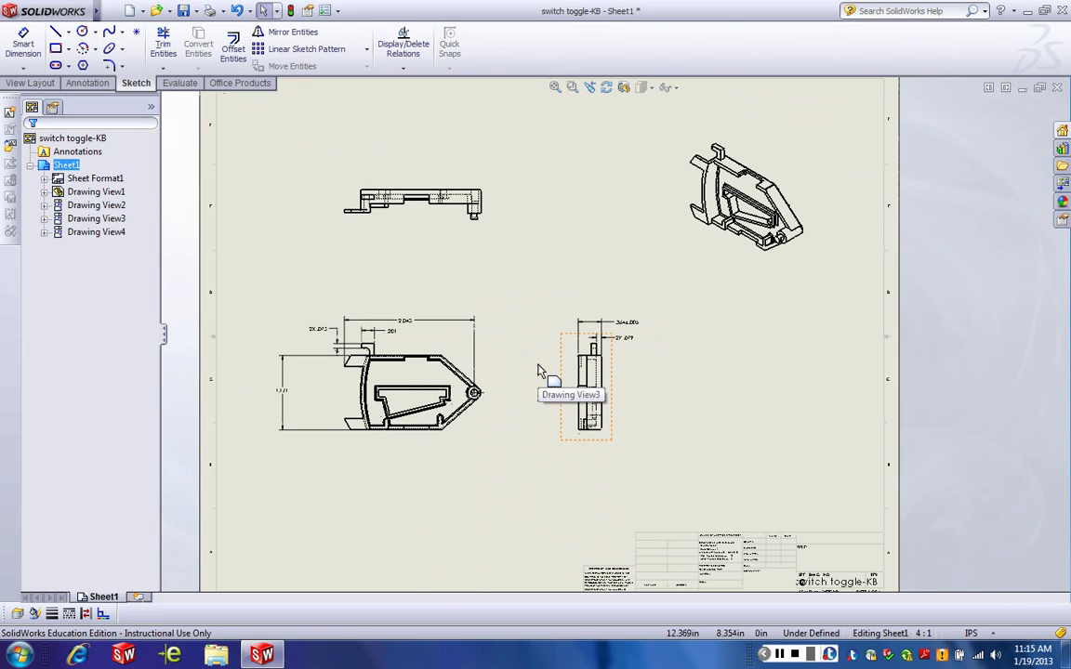